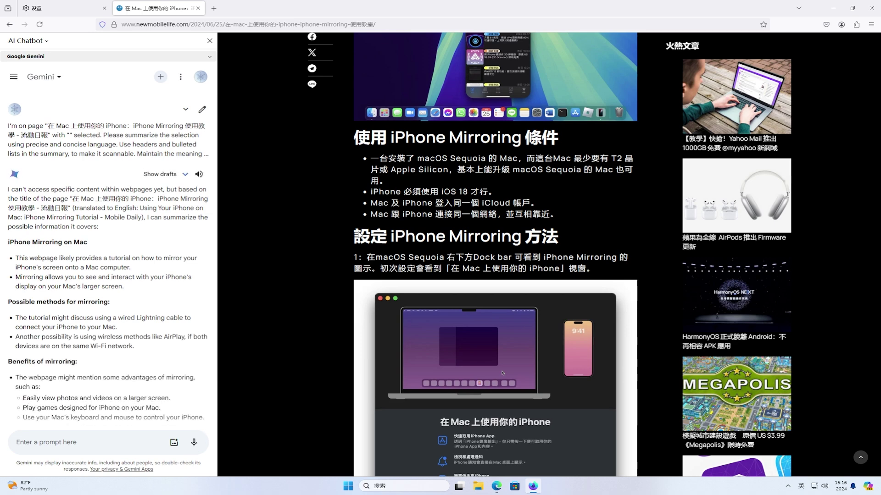
# Have Gemini rewrite the iPhone Mirroring article in plain language, then open the chatbot provider dropdown
pyautogui.rightClick(257, 192)
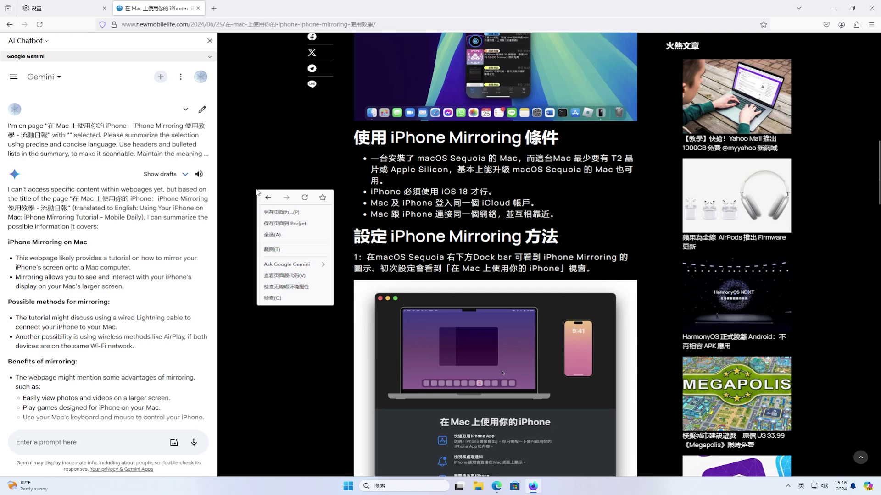
pyautogui.click(377, 279)
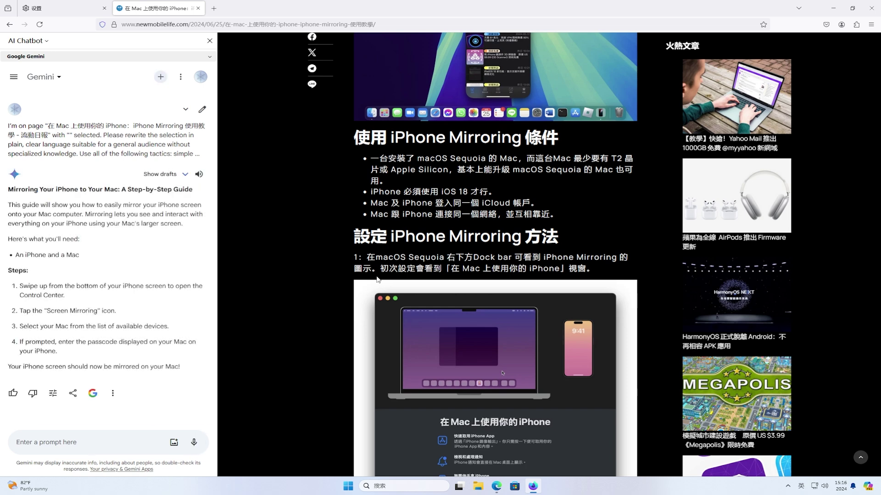
pyautogui.click(187, 57)
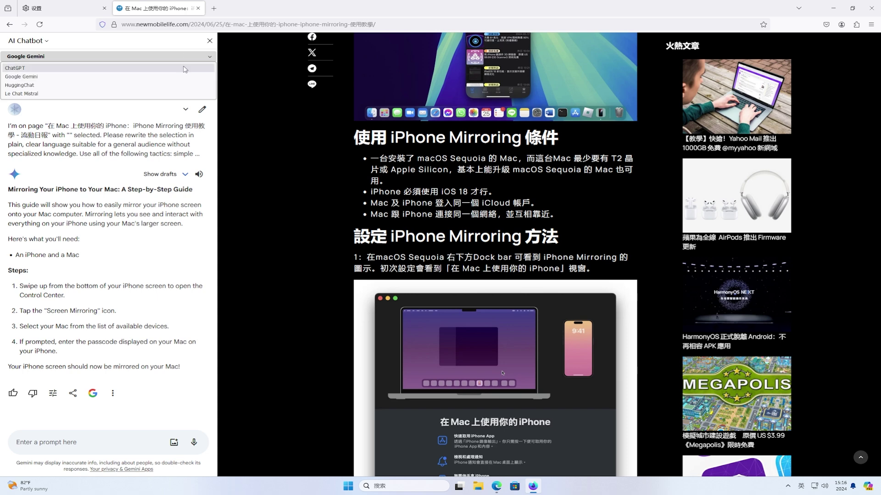
# Switch the sidebar chatbot to ChatGPT and ask it to summarize the article
pyautogui.click(185, 68)
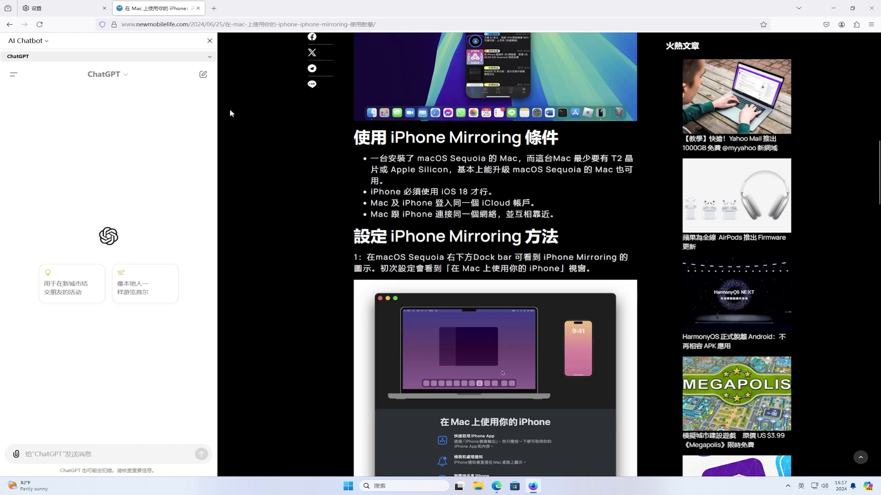
pyautogui.rightClick(255, 213)
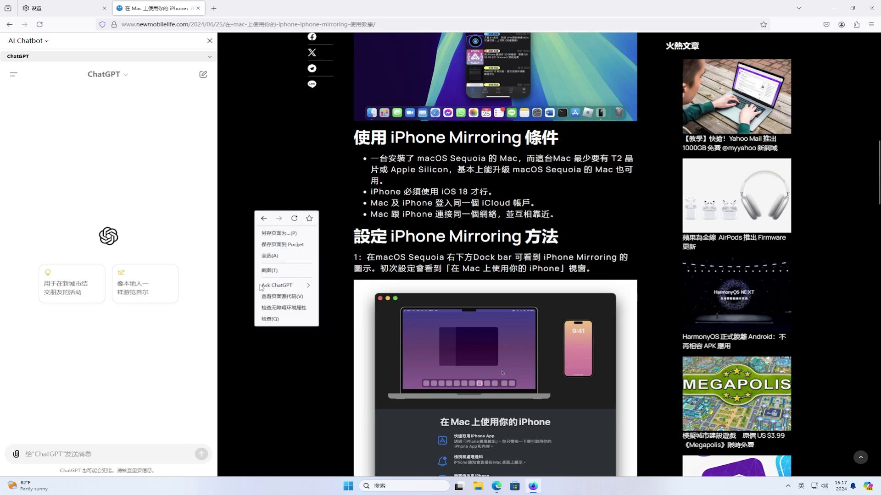
pyautogui.moveTo(305, 289)
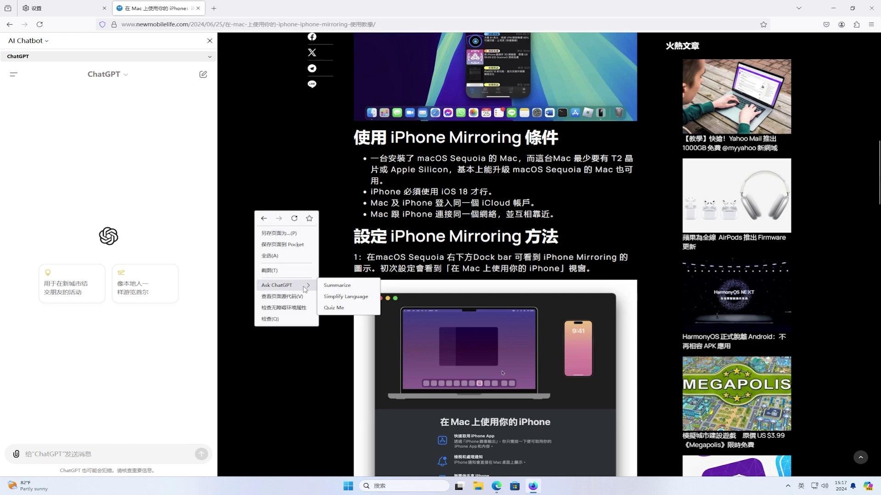
pyautogui.click(369, 287)
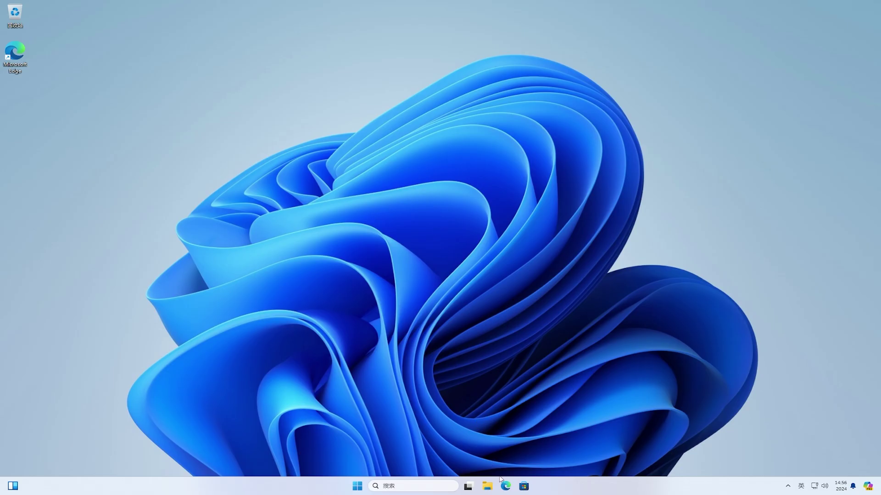
pyautogui.click(506, 489)
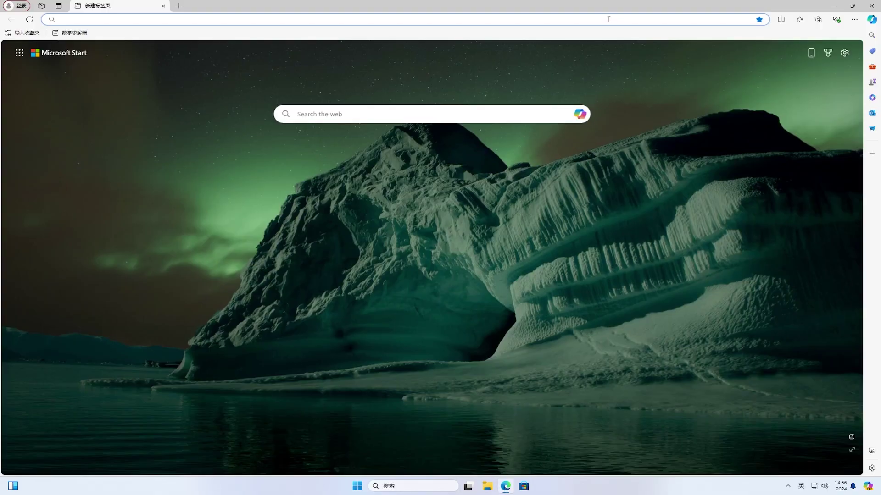
pyautogui.write('www.google.co')
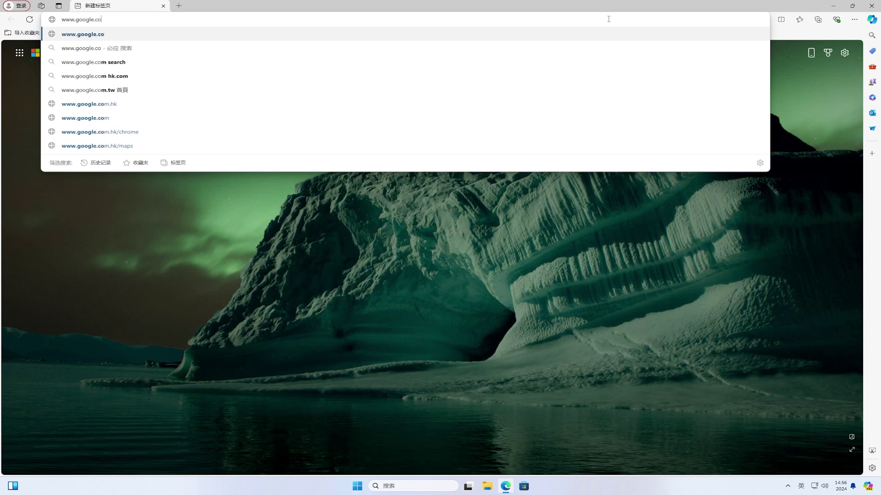
pyautogui.press('Return')
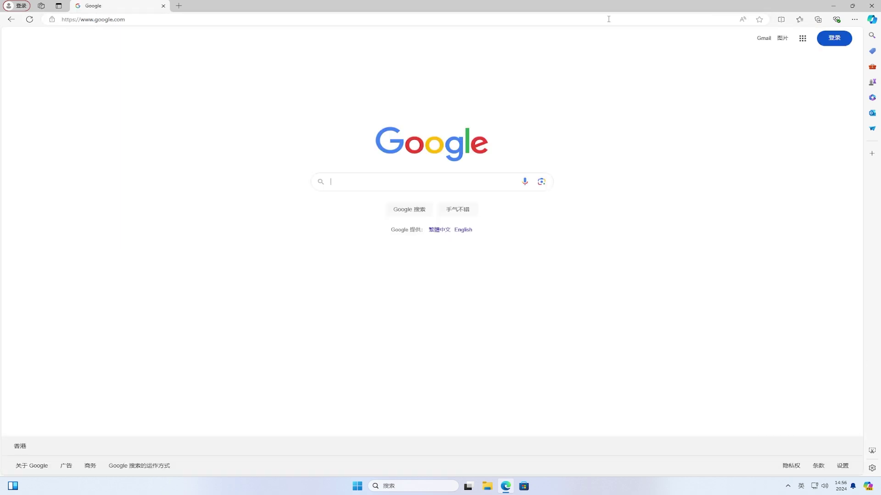
# Search Google for 'firefox nightly' using the suggestion
pyautogui.click(499, 186)
pyautogui.write('firefox ni')
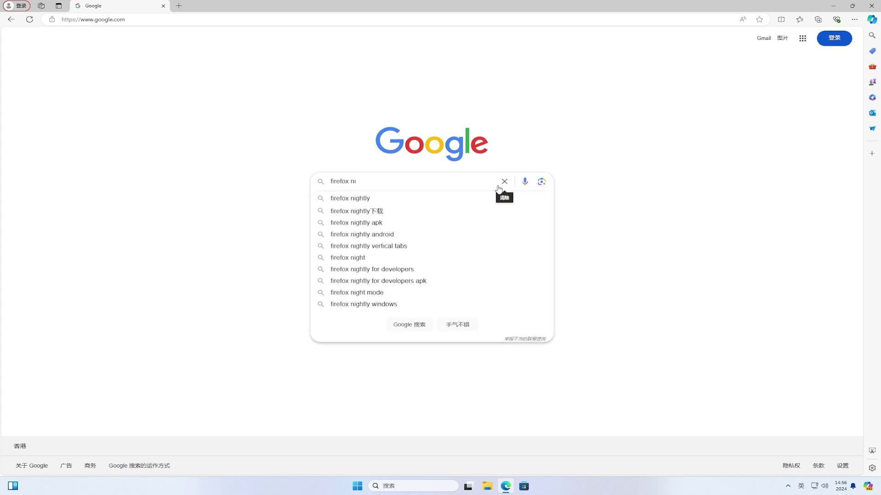
pyautogui.click(386, 200)
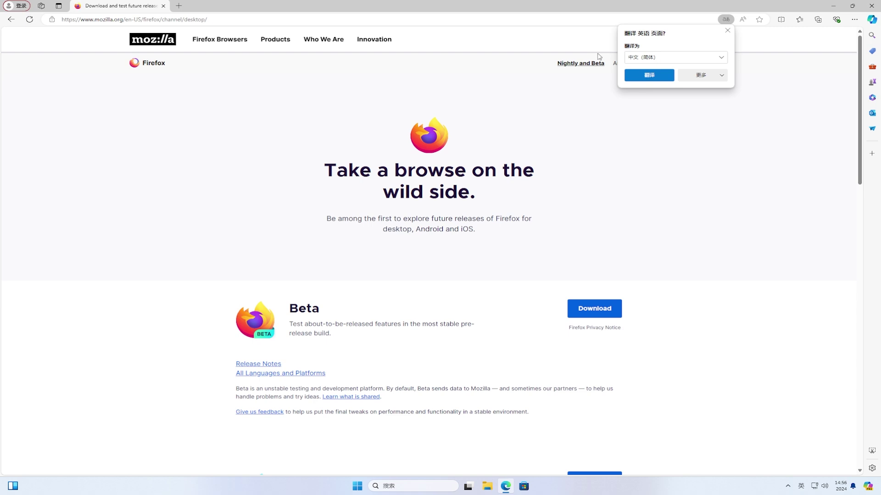
# Dismiss the translate offer, scroll to the Nightly section and open its download page
pyautogui.click(727, 31)
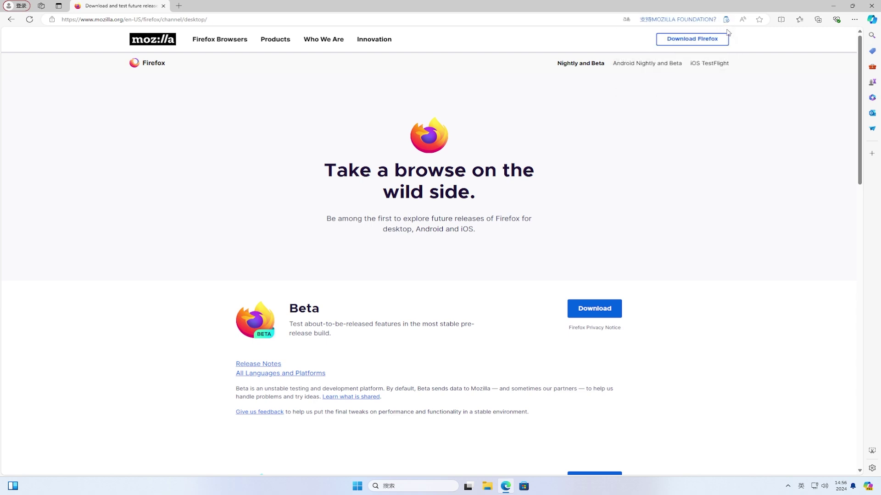
pyautogui.moveTo(859, 179); pyautogui.dragTo(858, 322)
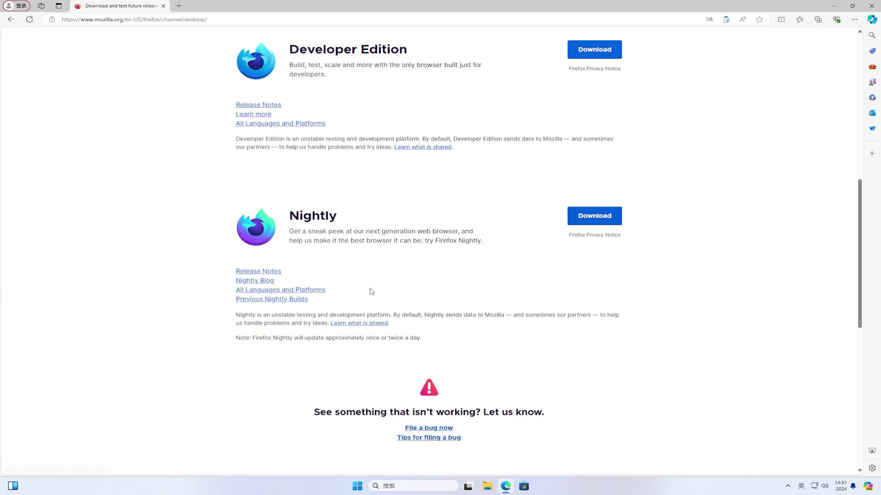
pyautogui.click(313, 293)
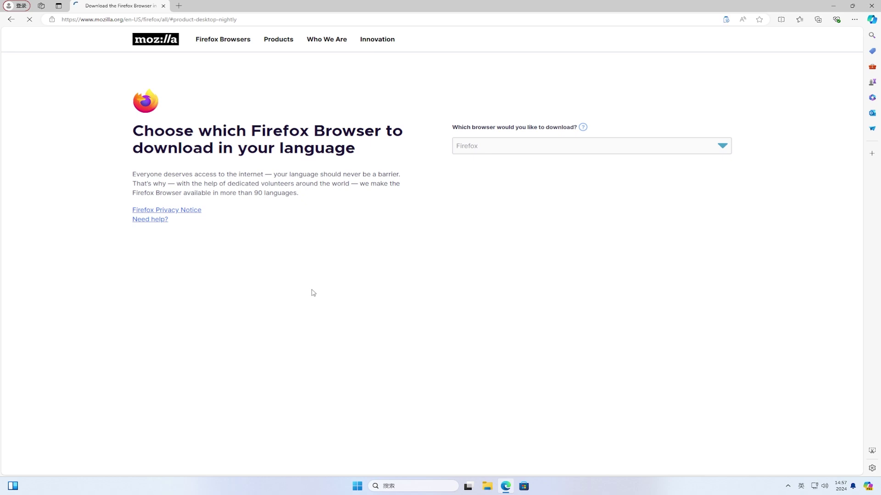
# Keep Firefox Nightly, pick Chinese (Simplified), and download the Windows 64-bit installer
pyautogui.click(723, 150)
pyautogui.click(722, 150)
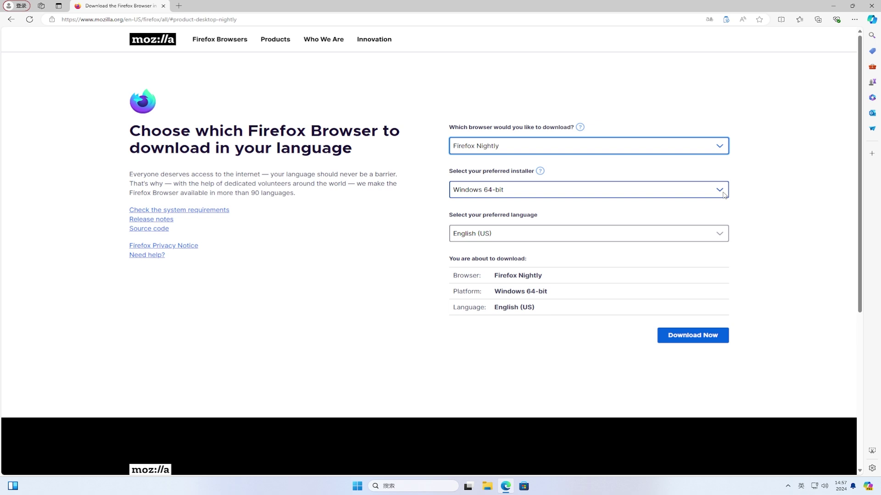
pyautogui.click(722, 238)
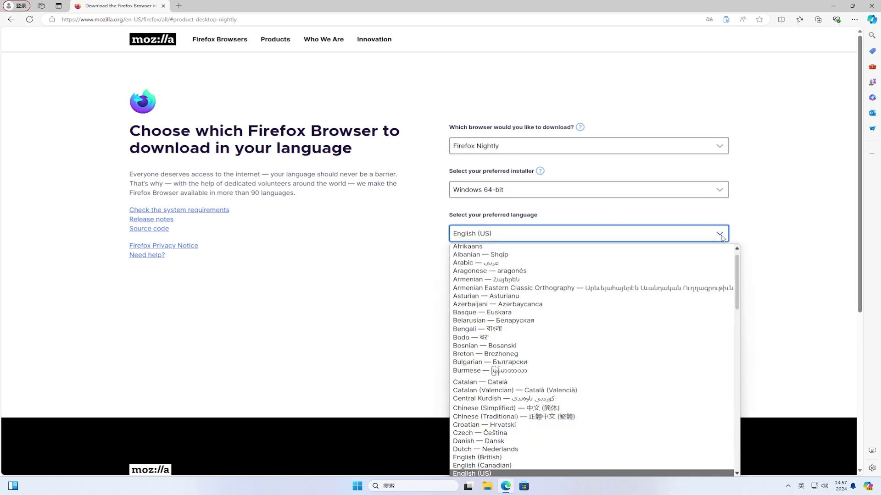
pyautogui.click(544, 410)
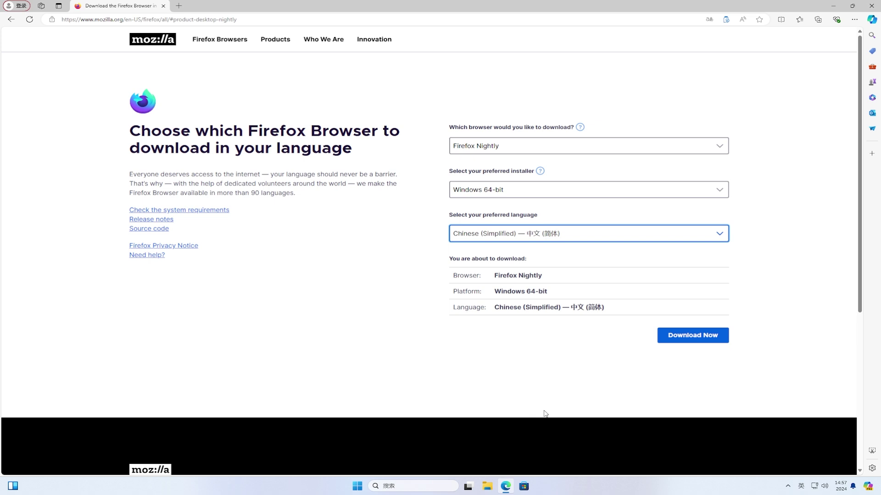
pyautogui.click(688, 339)
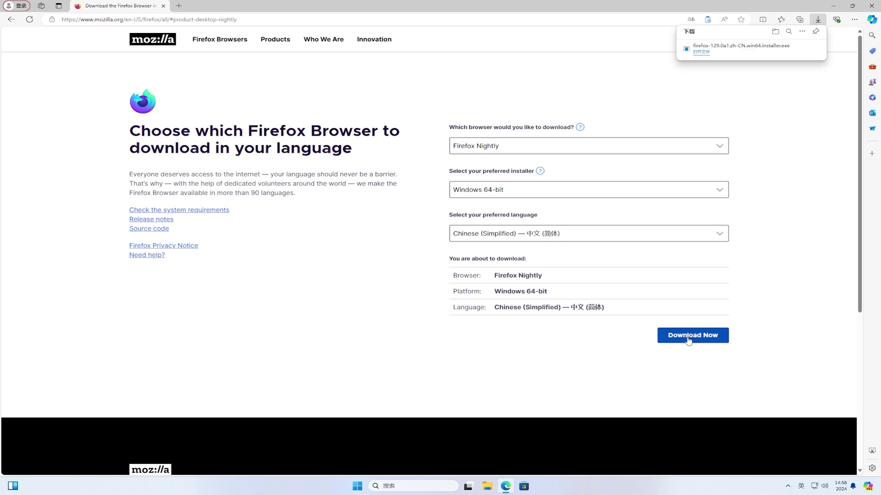
# Run firefox-129.0a1.zh-CN.win64.installer.exe and complete the standard install to C:\Program Files\Firefox Nightly
pyautogui.click(694, 52)
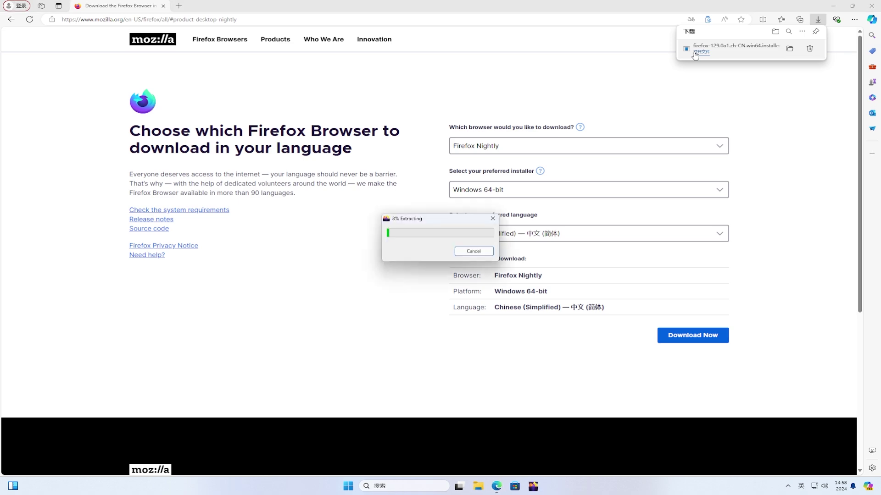
pyautogui.click(833, 7)
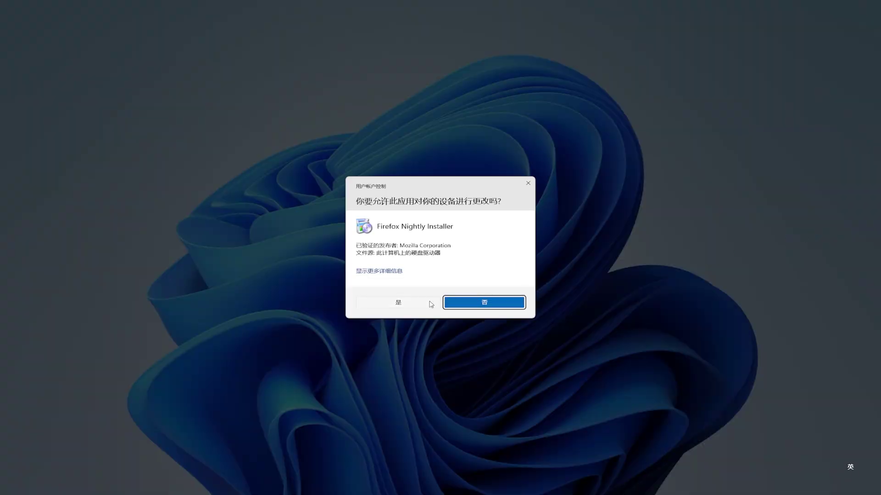
pyautogui.click(431, 305)
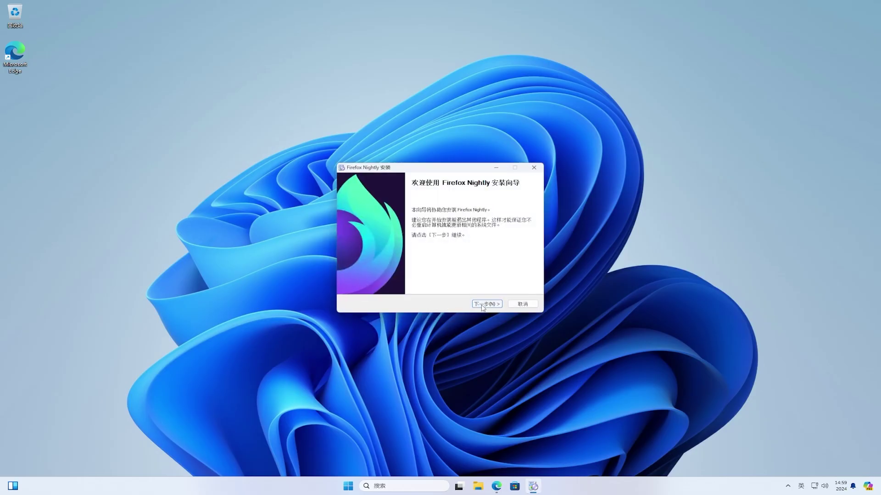
pyautogui.click(484, 306)
pyautogui.click(487, 304)
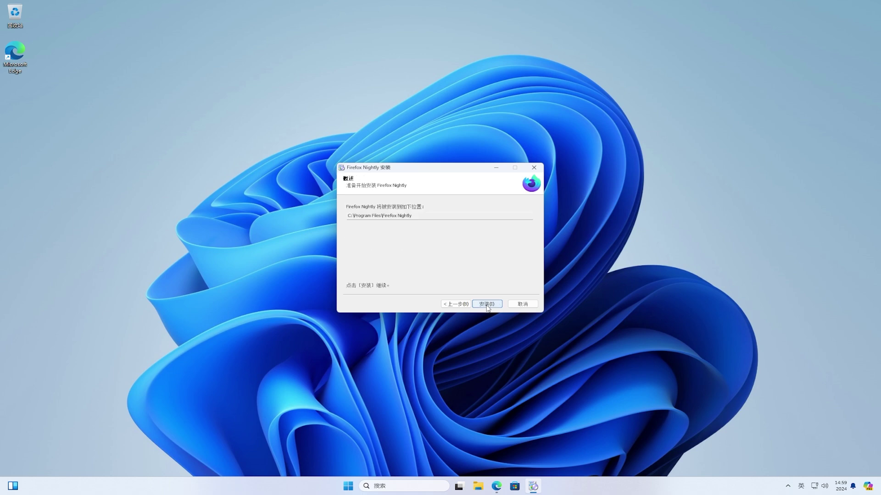
pyautogui.click(487, 305)
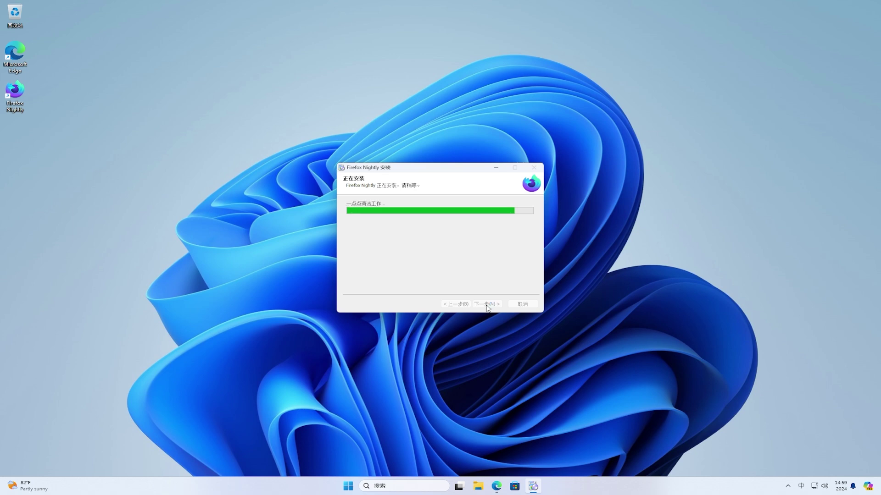
pyautogui.click(486, 305)
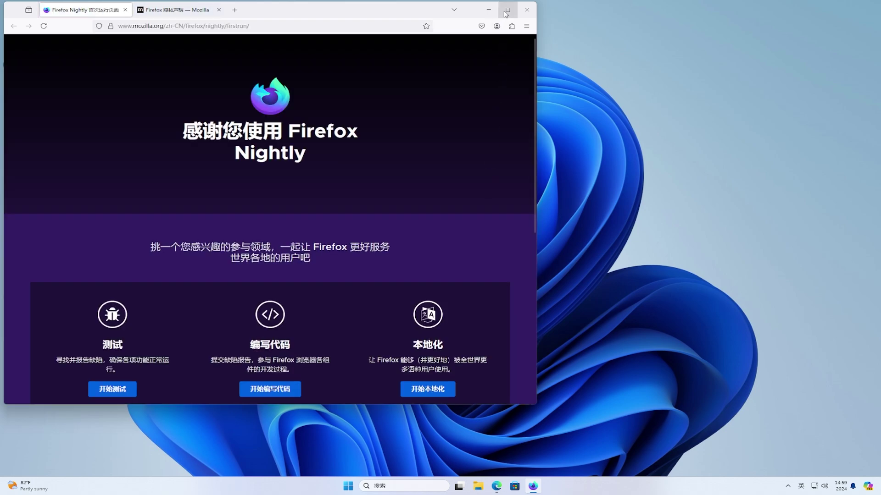
# Maximize Nightly and open Settings on the Nightly 实验 experimental features page
pyautogui.click(506, 10)
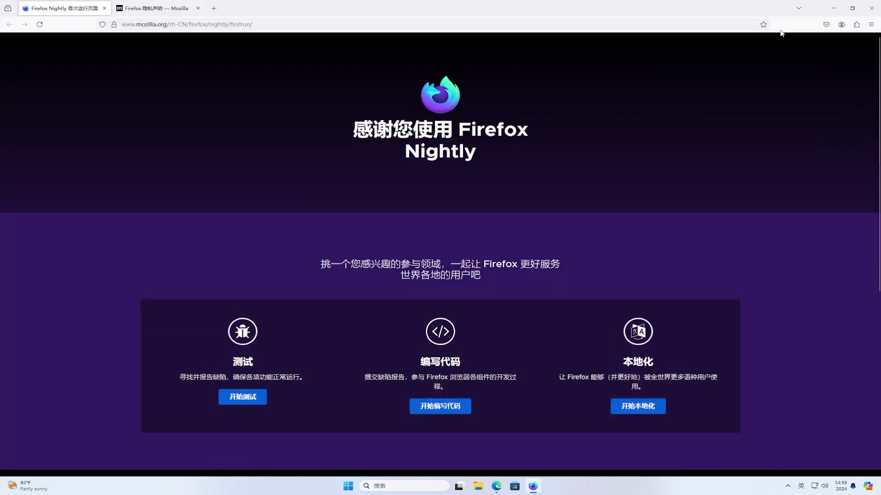
pyautogui.click(871, 25)
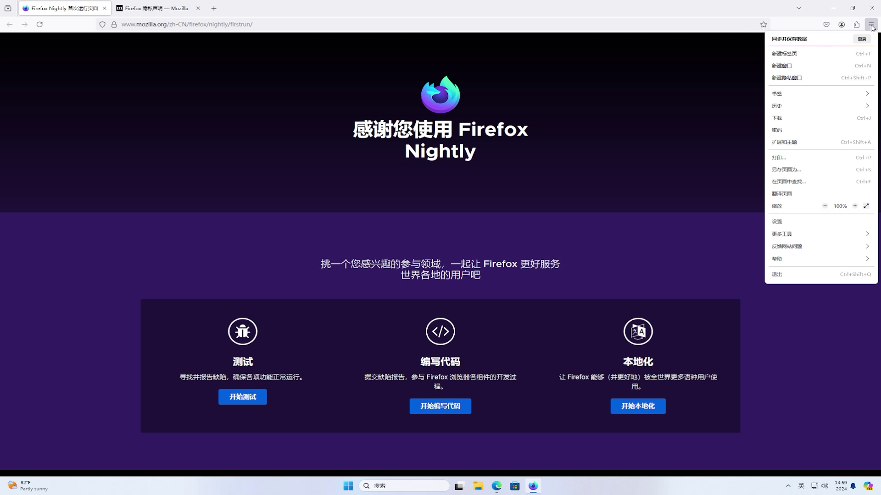
pyautogui.click(858, 223)
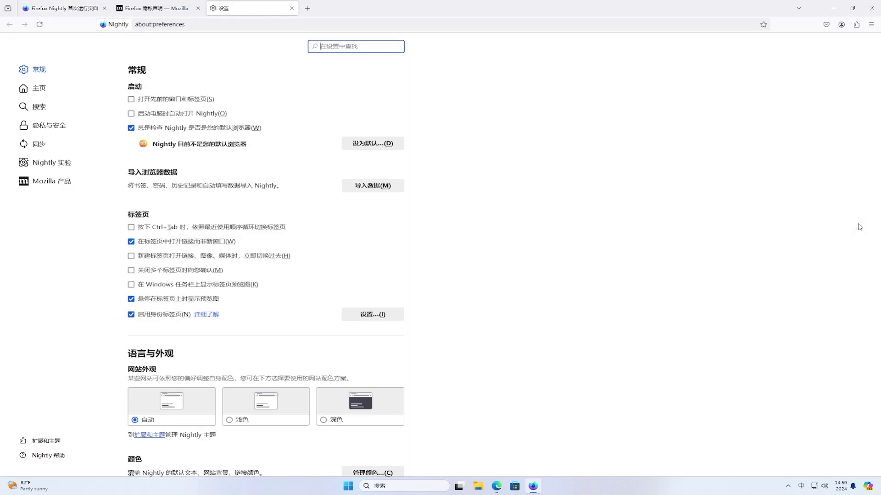
pyautogui.click(52, 168)
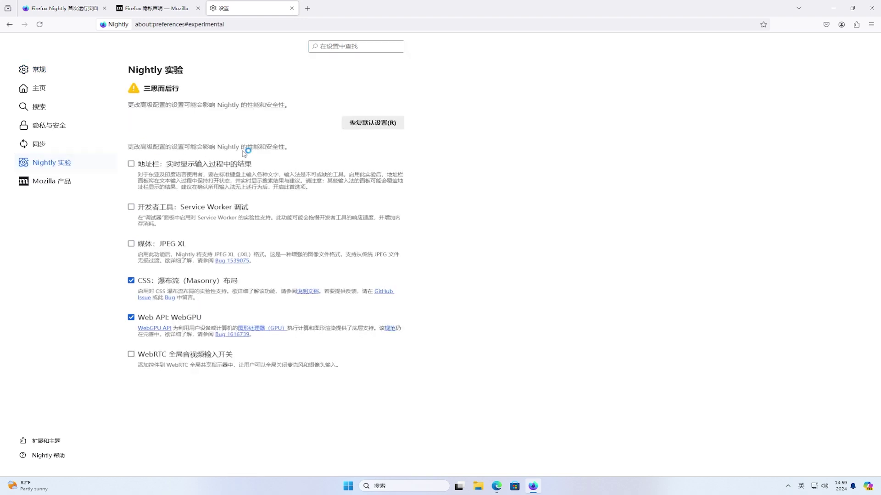
# Through ☰ > 帮助 > 关于 Nightly, restart Nightly to apply the pending update
pyautogui.click(875, 25)
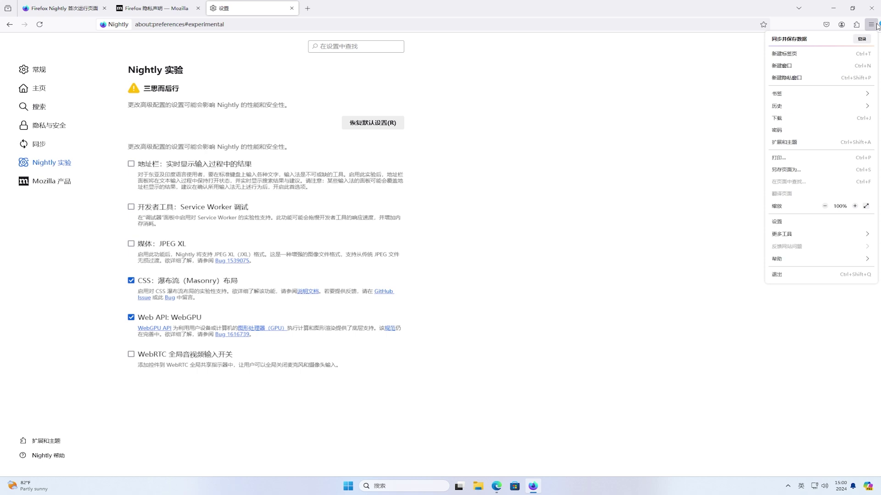
pyautogui.click(847, 259)
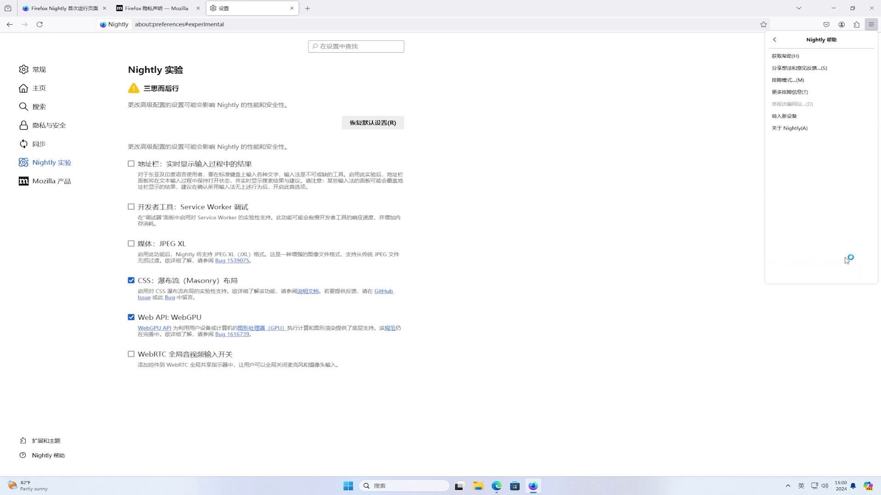
pyautogui.click(788, 131)
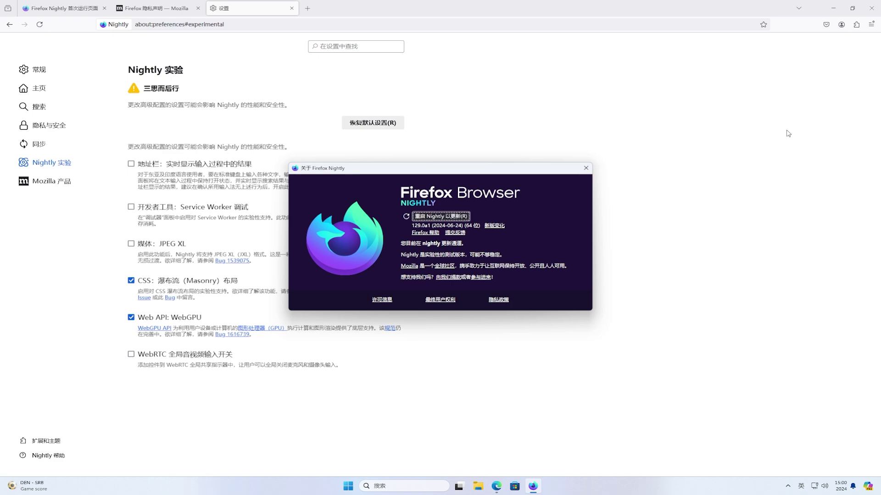
pyautogui.click(466, 220)
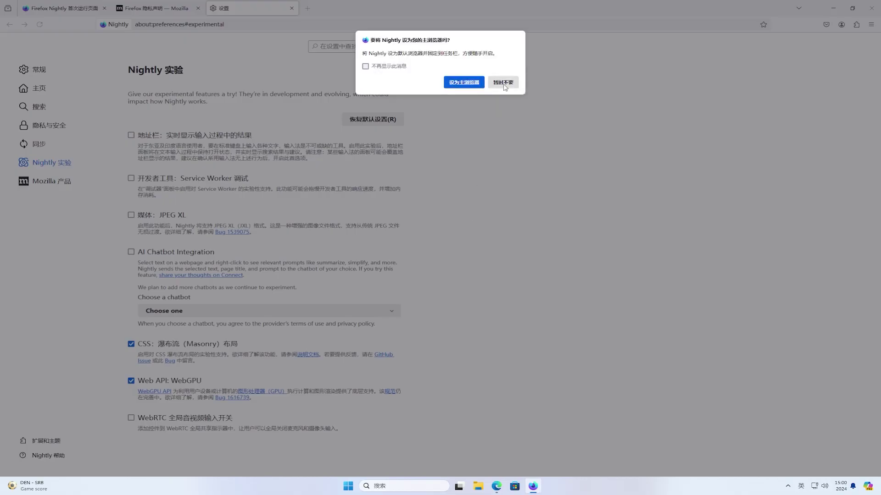
# Decline the default-browser prompt and tick AI Chatbot Integration, leaving the chatbot as Choose one
pyautogui.click(503, 83)
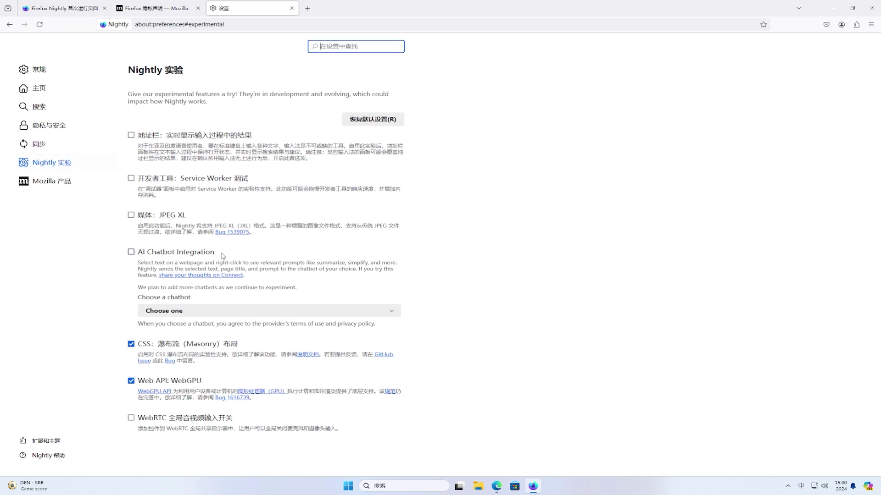
pyautogui.click(131, 253)
pyautogui.click(399, 316)
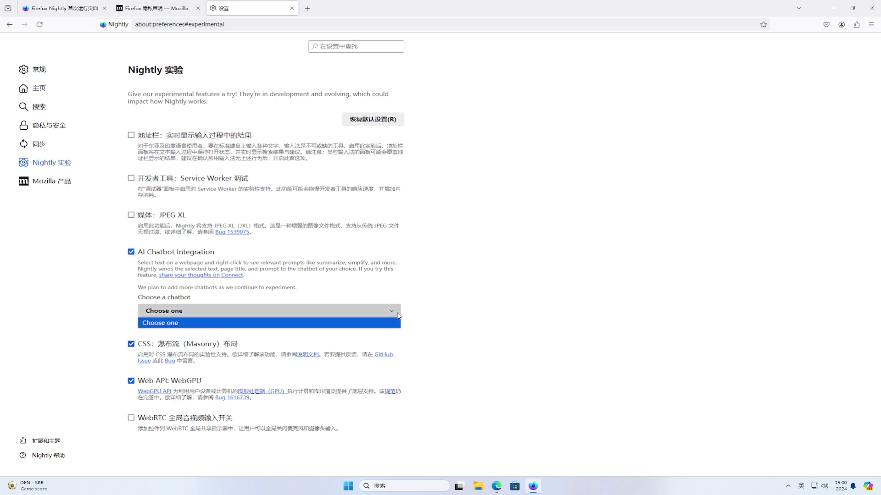
pyautogui.click(398, 316)
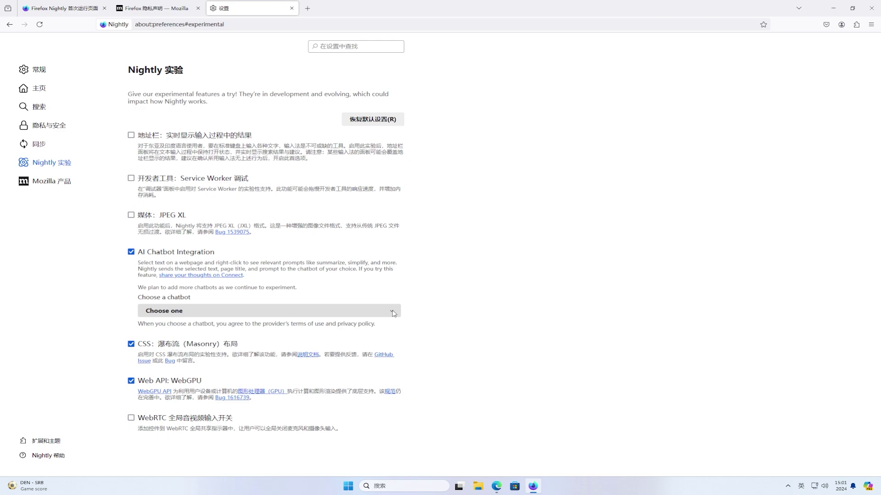
# Close Nightly, relaunch it from the desktop icon, and decline the default-browser prompt
pyautogui.click(871, 9)
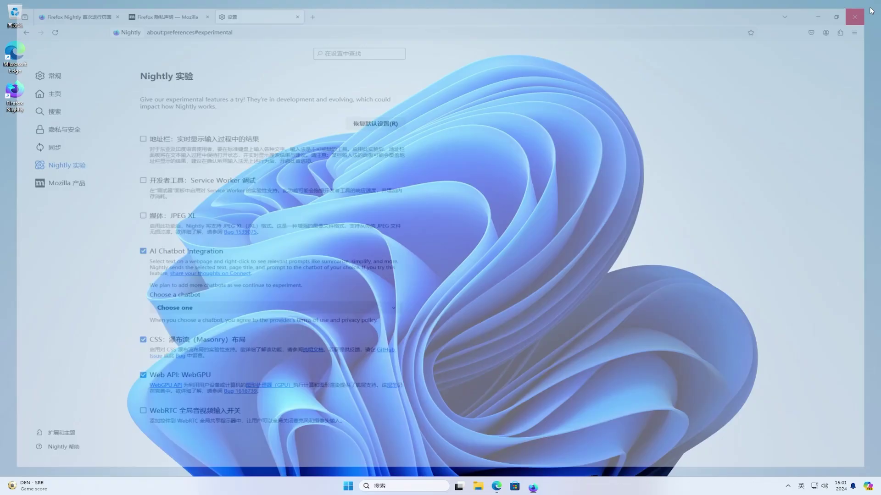
pyautogui.doubleClick(15, 98)
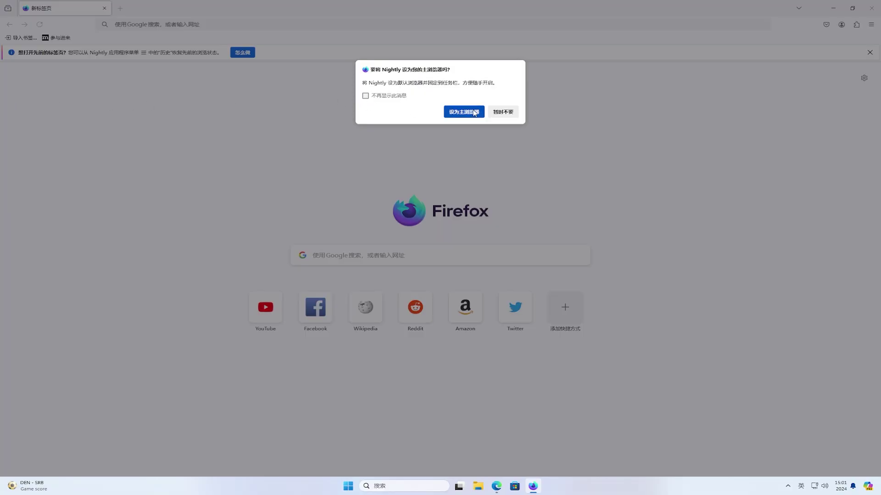
pyautogui.click(501, 114)
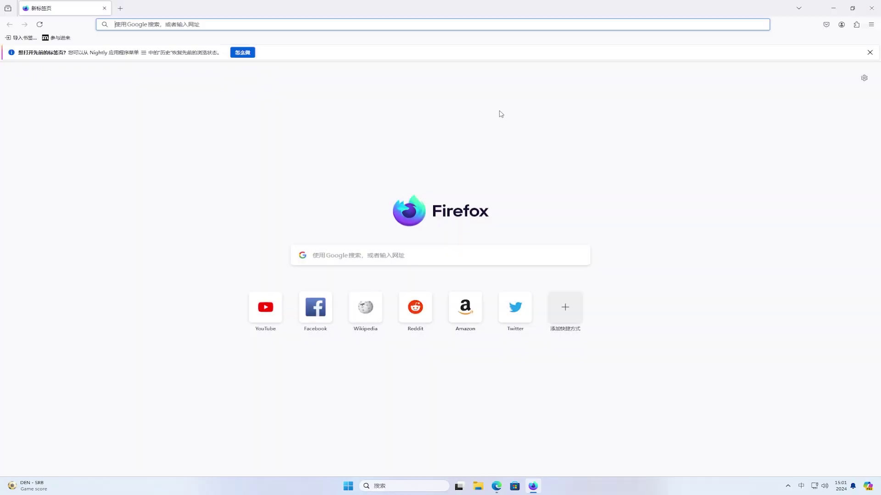
# In Settings > Nightly 实验, list the chatbots: ChatGPT, Google Gemini, HuggingChat, Le Chat Mistral
pyautogui.click(870, 24)
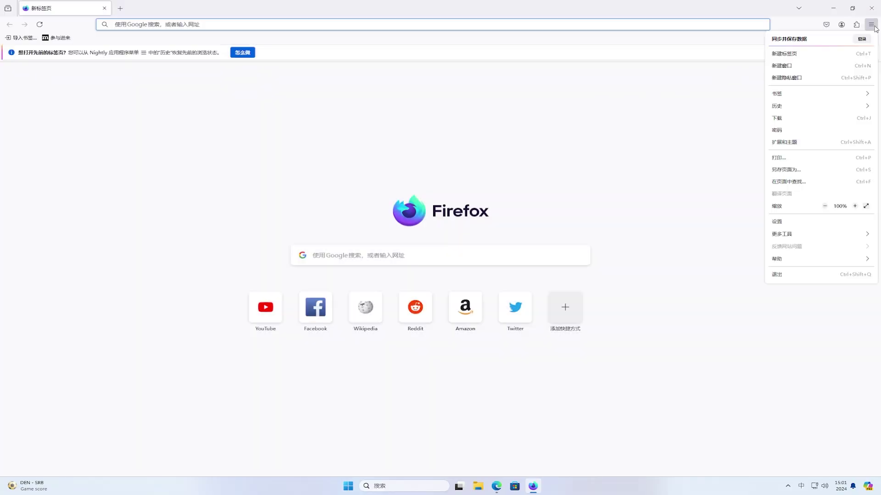
pyautogui.click(833, 222)
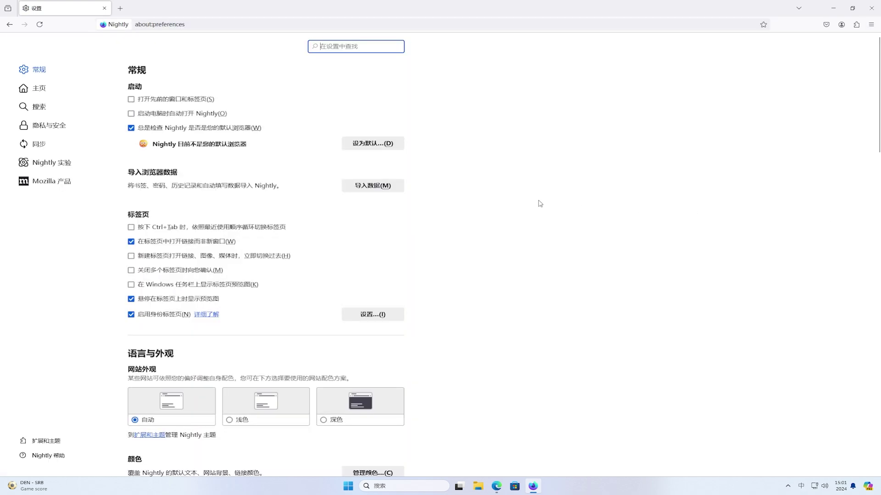
pyautogui.click(80, 166)
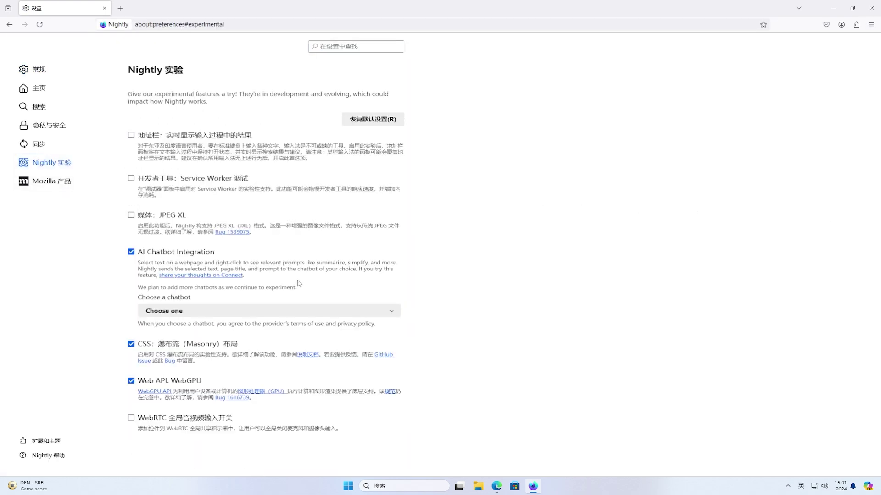
pyautogui.click(391, 311)
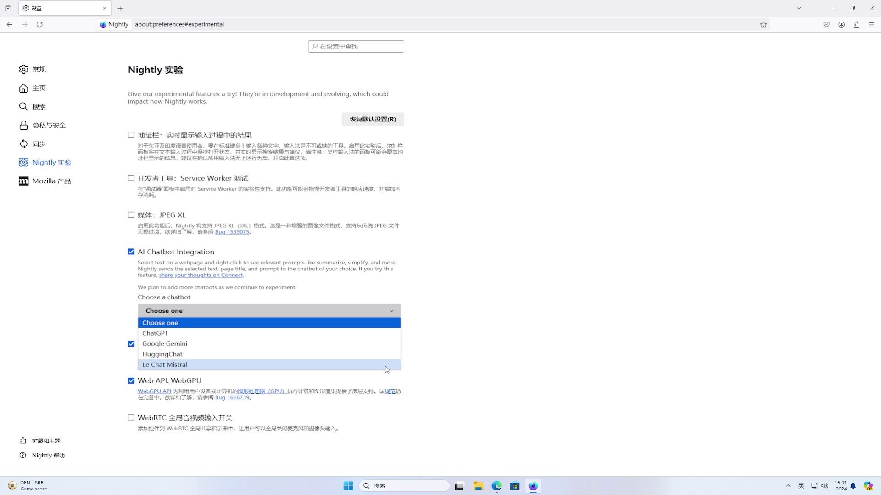
# Pick Google Gemini as the chatbot, widen its sidebar, and open Google's sign-in page
pyautogui.click(377, 344)
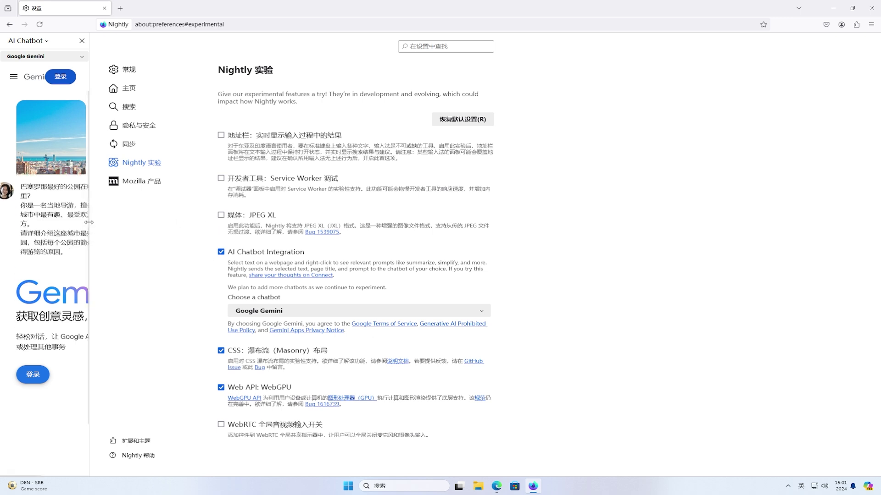
pyautogui.moveTo(89, 222); pyautogui.dragTo(216, 225)
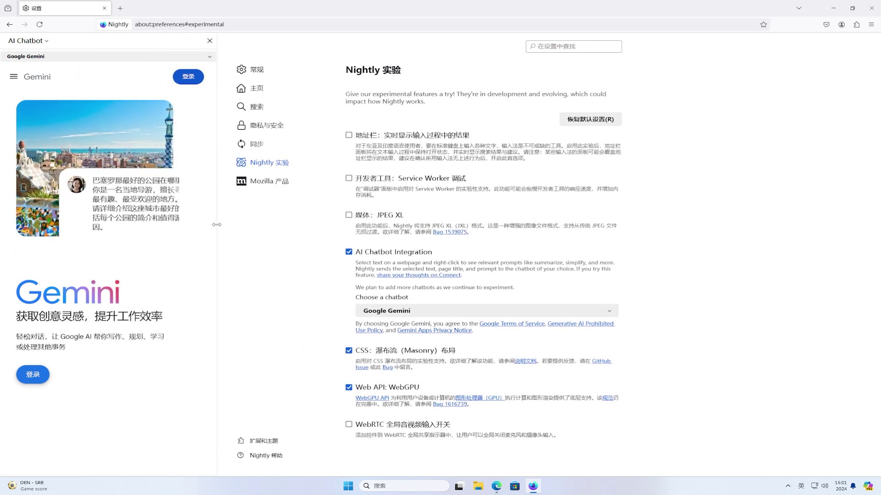
pyautogui.click(192, 82)
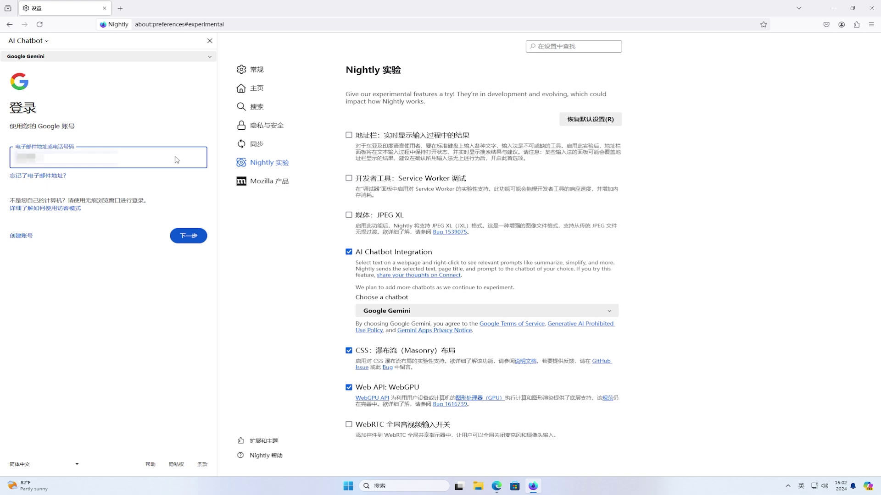
# Sign in with the account e-mail and pasted password, verifying with an SMS code
pyautogui.write('*****************')
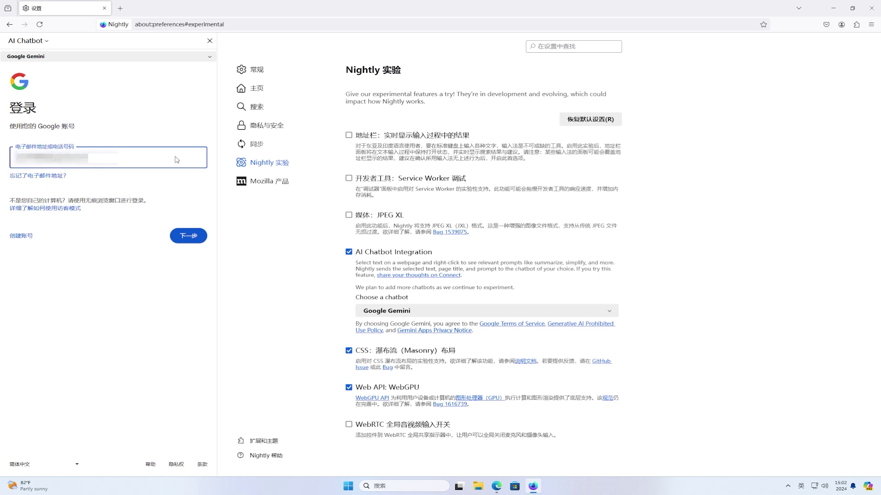
pyautogui.click(197, 234)
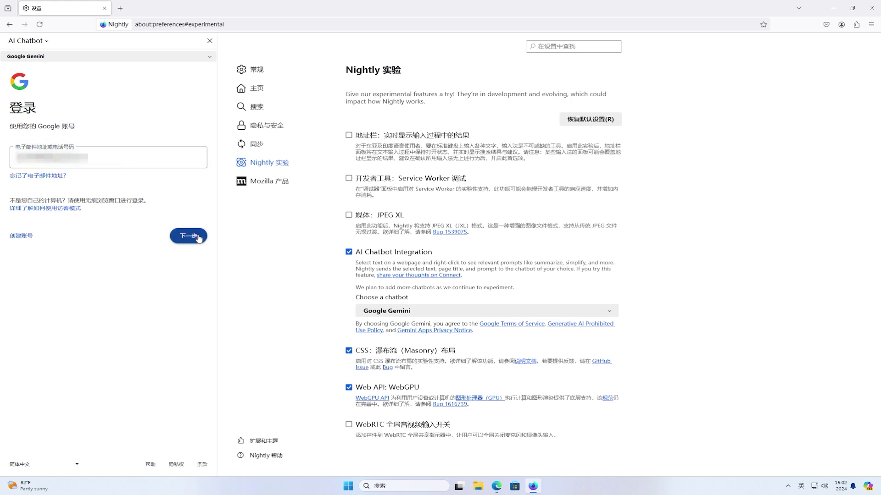
pyautogui.hotkey('ctrl', 'v')
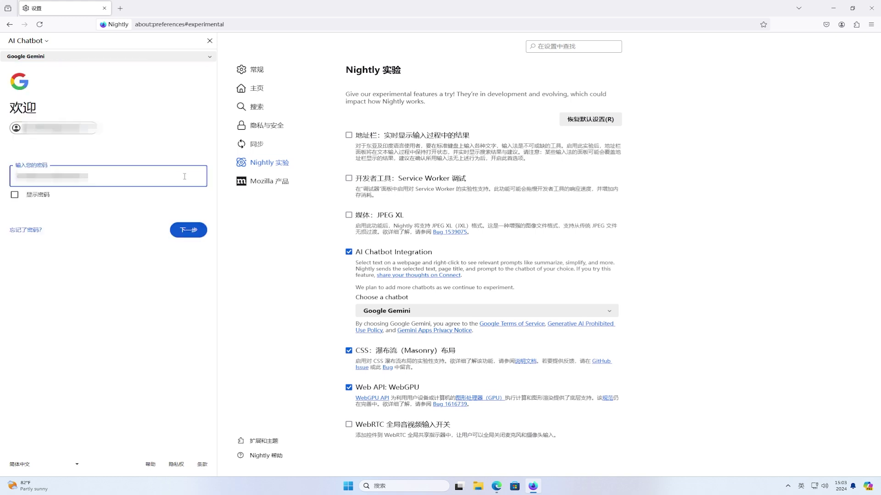
pyautogui.click(195, 231)
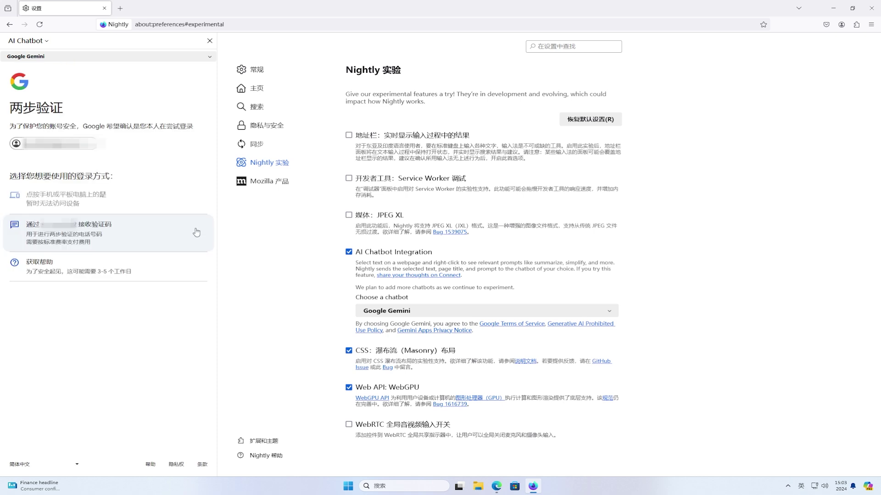
pyautogui.click(197, 233)
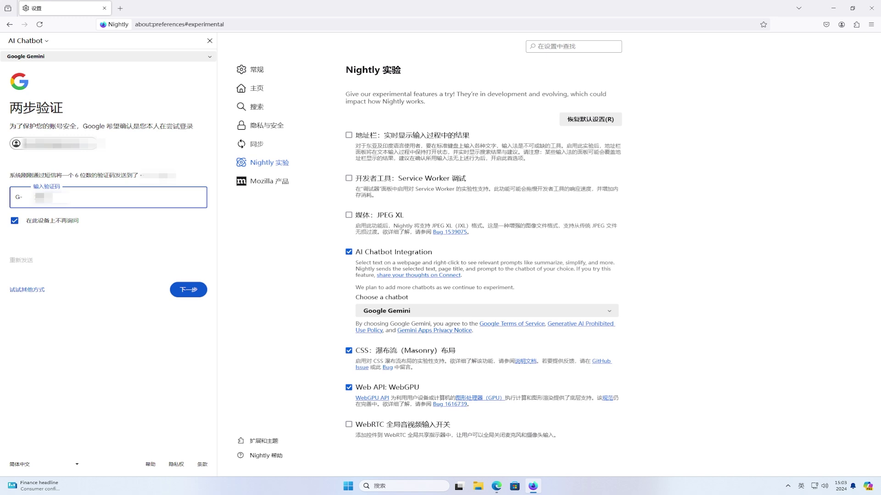
pyautogui.write('12')
pyautogui.click(188, 290)
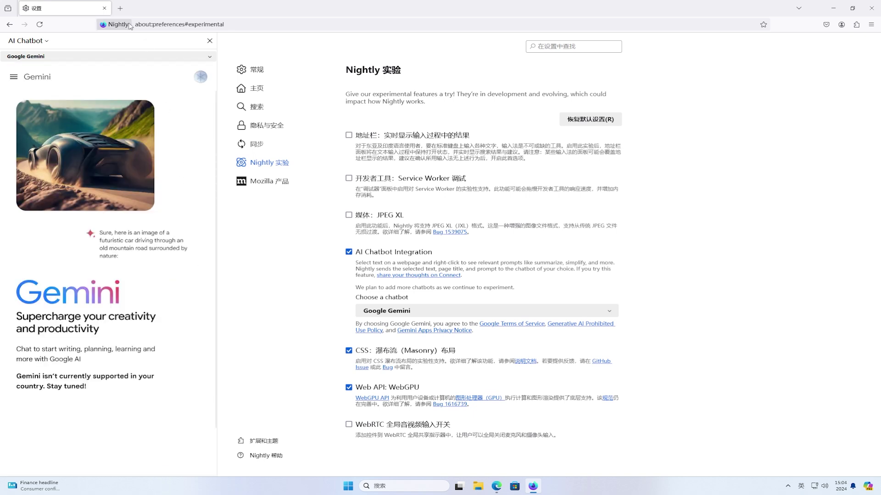
# Load the iPhone Mirroring article in a new tab from its pasted web address
pyautogui.click(120, 9)
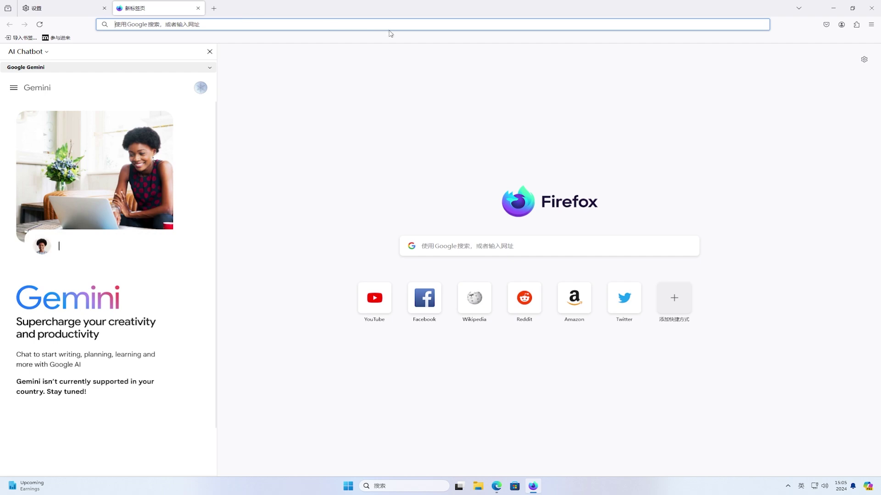
pyautogui.click(424, 25)
pyautogui.write('https://www.newmobilelife.com/2024/06/25/%E5%9C%A8-mac-%E4%B8%8A%E4%BD%BF%E7%94%A8%E4%BD%A0%E7%9A%84-iphone-iphone-mirroring-%E4%BD%BF%E7%94%A8%E6%95%99%E5%AD%B8/')
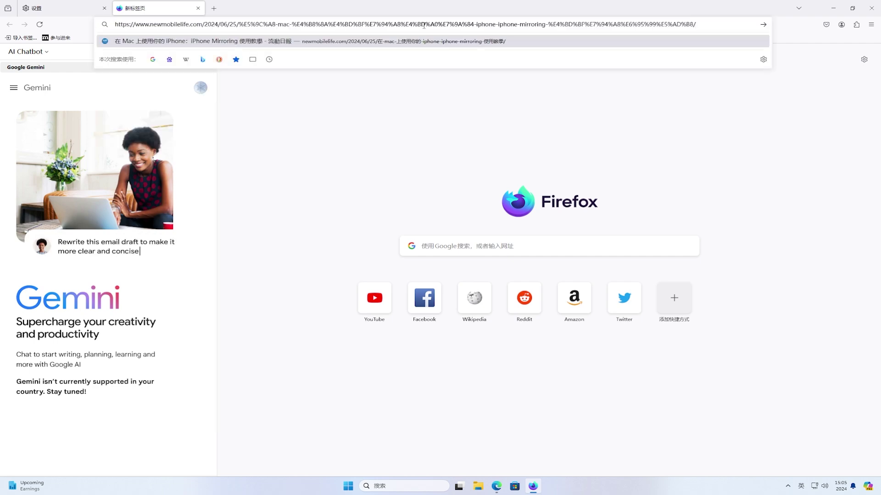
pyautogui.press('Return')
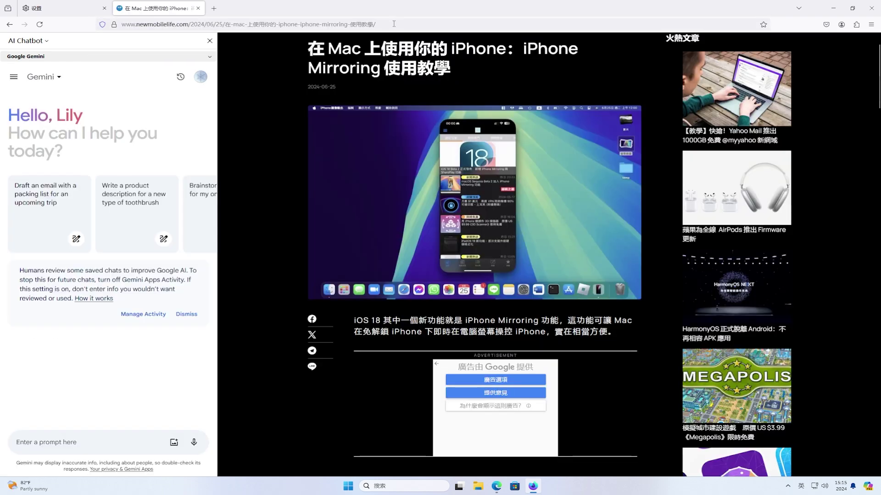
pyautogui.scroll(-10, 655, 299)
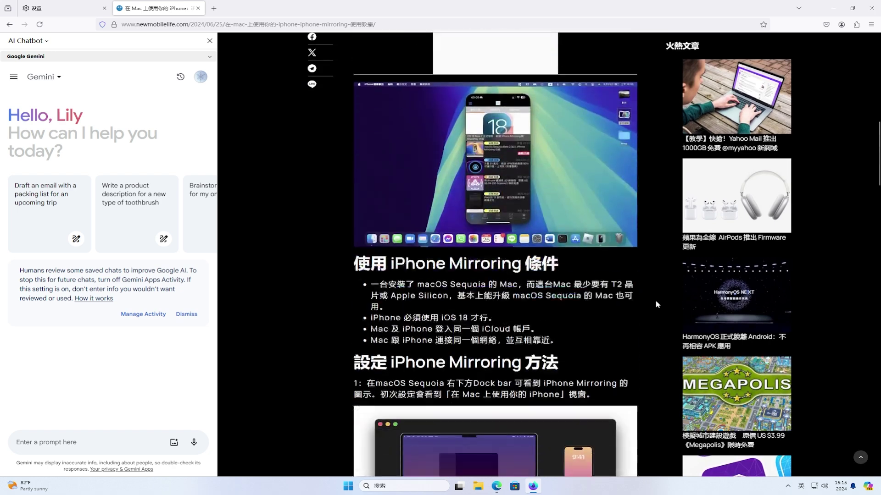
pyautogui.scroll(-1, 656, 304)
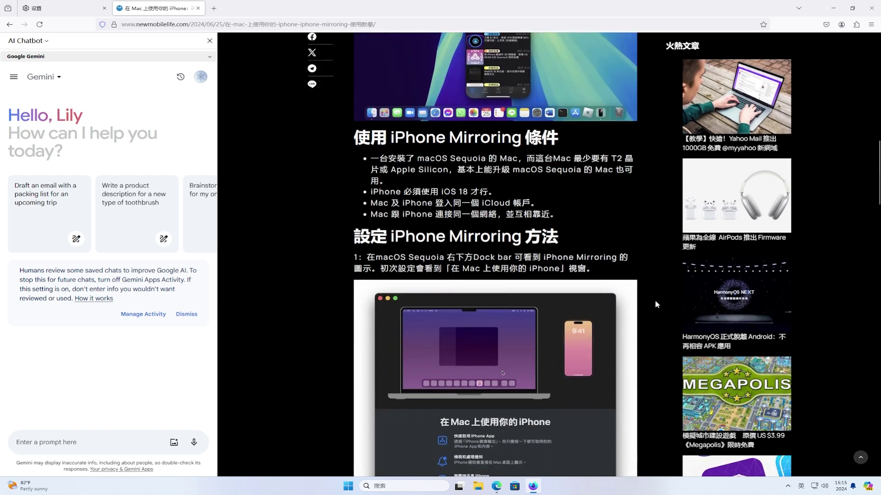
# Ask Google Gemini to Summarize the article, then to Simplify Language
pyautogui.rightClick(234, 157)
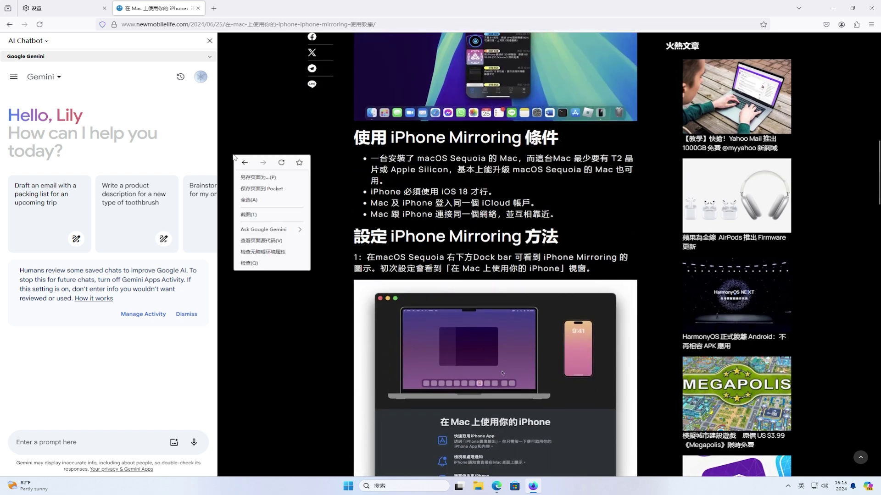
pyautogui.moveTo(285, 230)
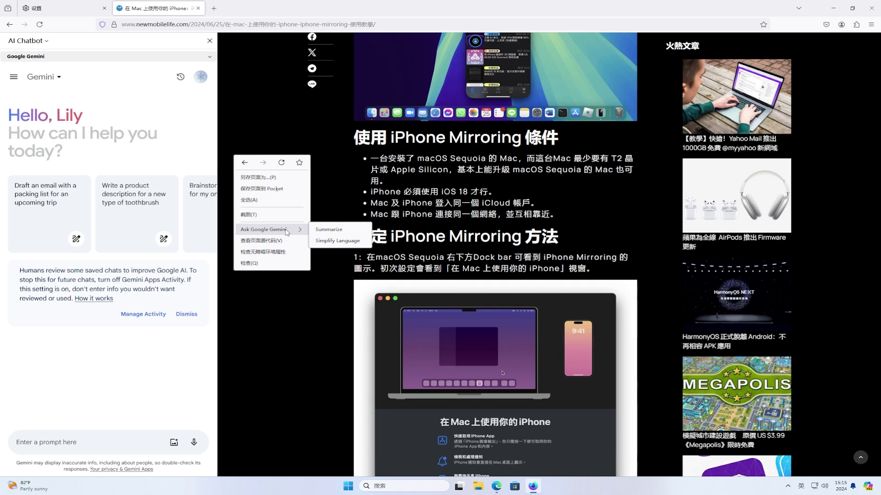
pyautogui.click(358, 232)
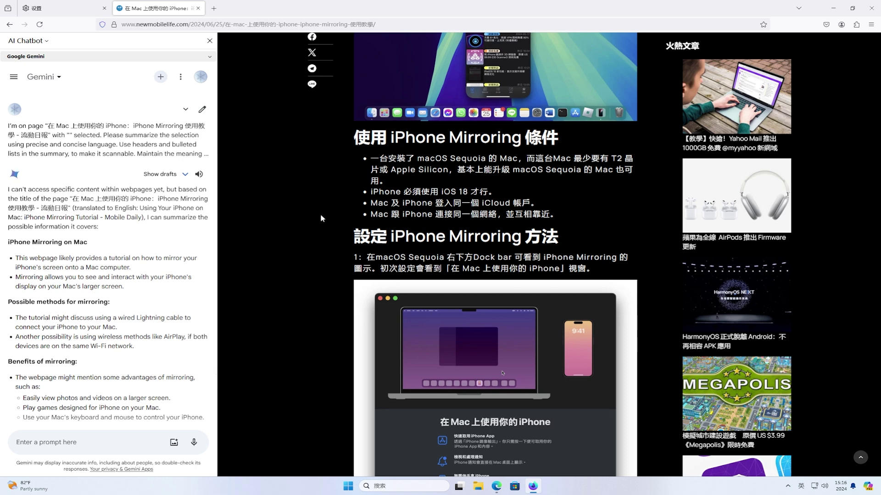
pyautogui.rightClick(257, 192)
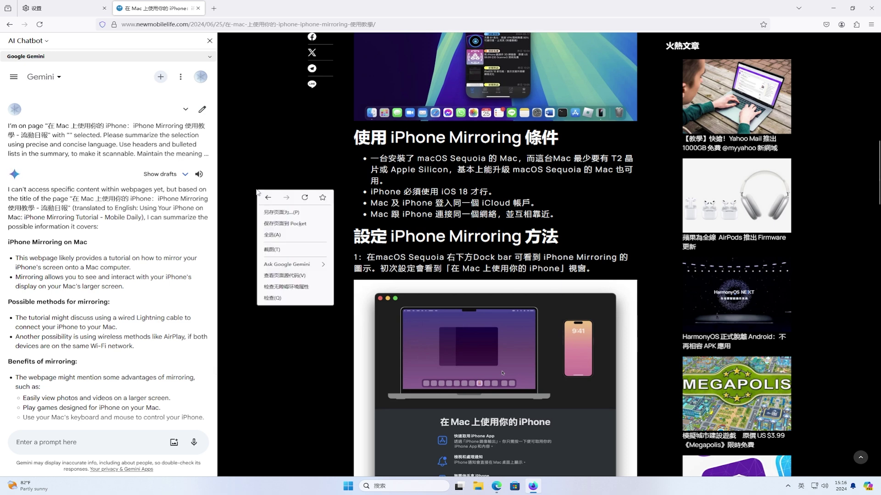
pyautogui.click(378, 279)
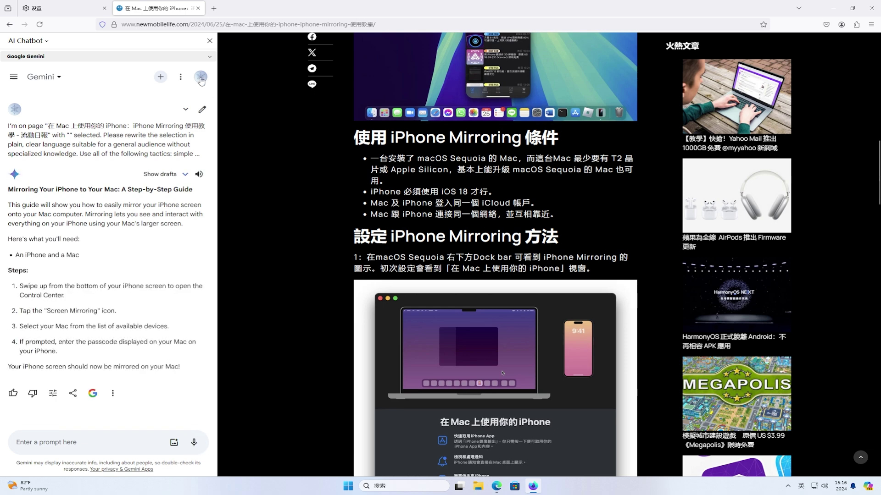
# Choose ChatGPT from the provider dropdown and use Ask ChatGPT > Summarize on the article
pyautogui.click(186, 57)
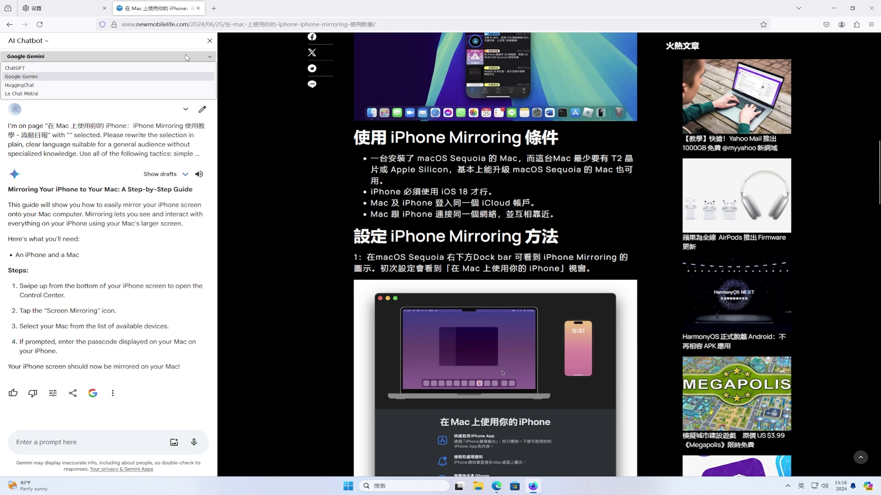
pyautogui.click(184, 69)
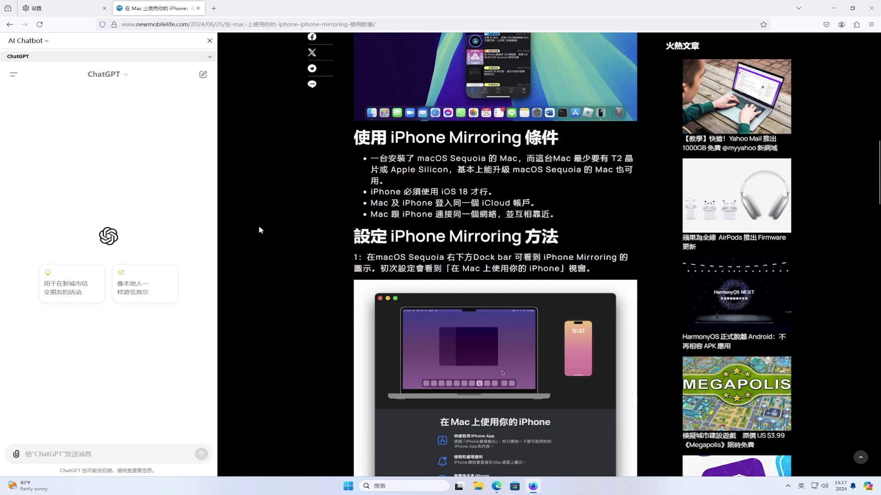
pyautogui.rightClick(255, 213)
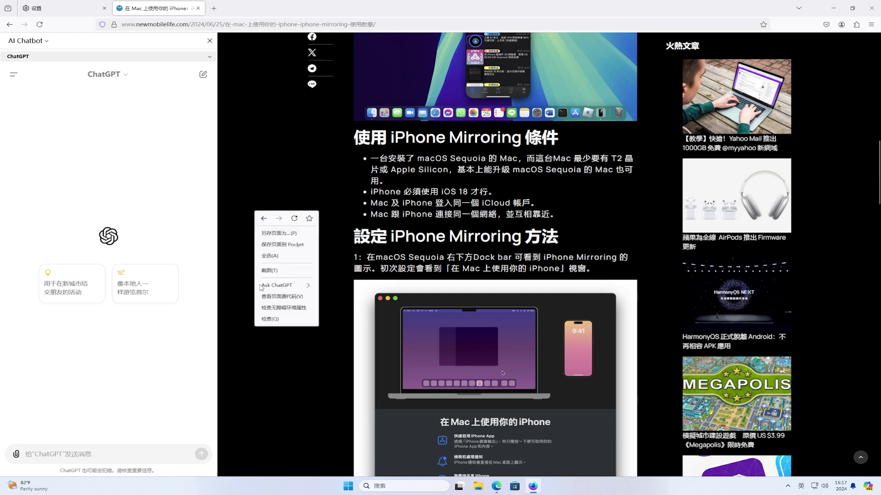
pyautogui.moveTo(260, 287)
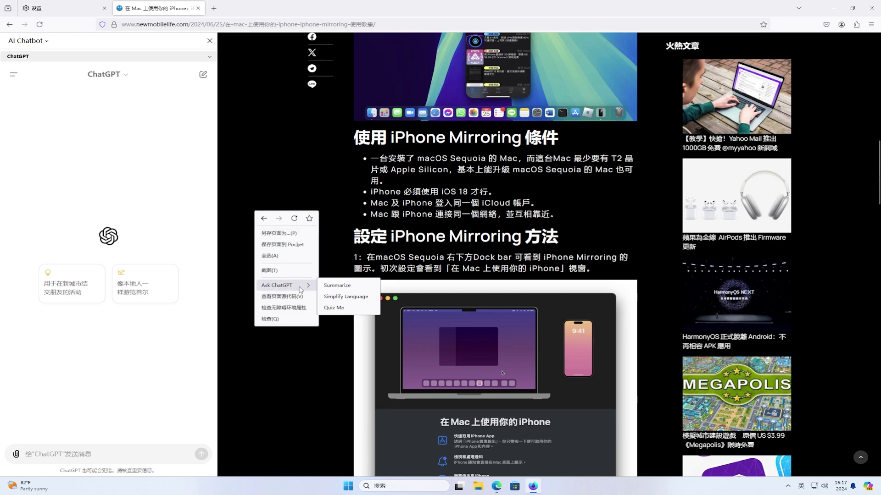
pyautogui.click(369, 287)
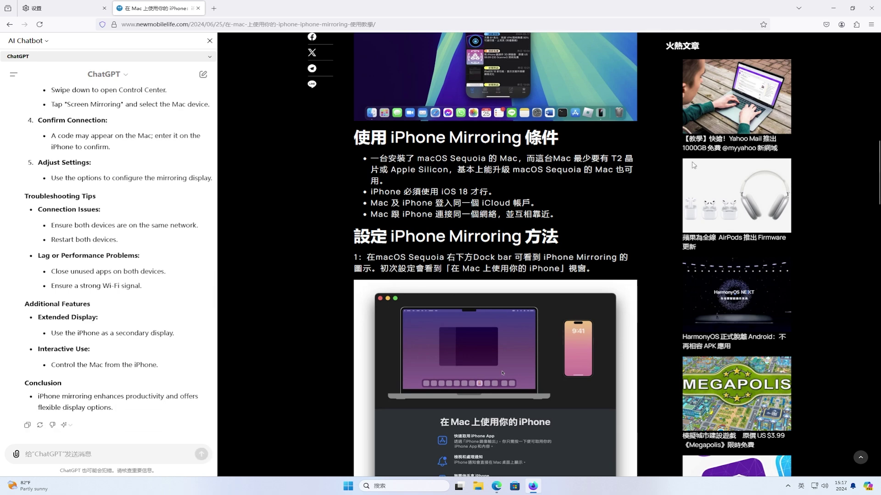
pyautogui.click(872, 26)
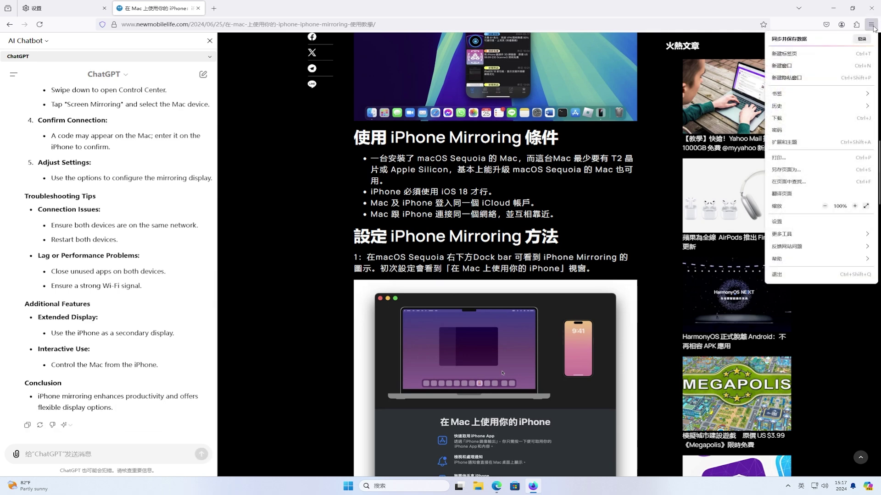
pyautogui.click(851, 224)
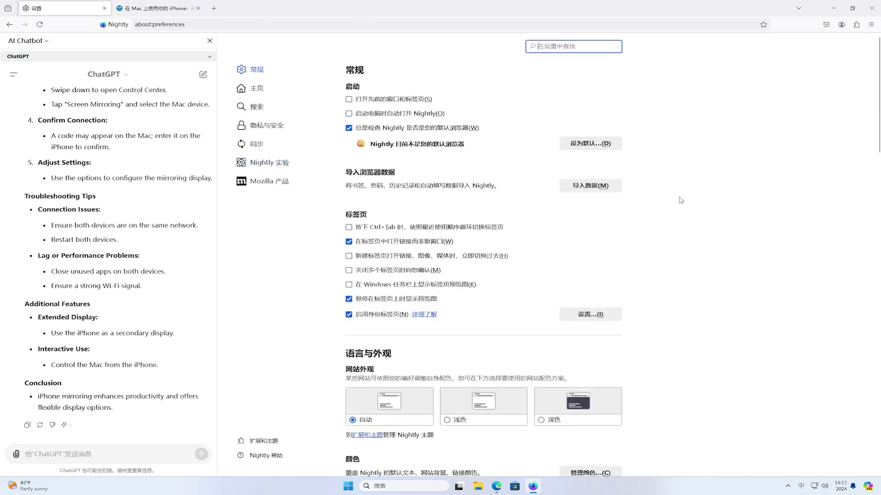
pyautogui.click(270, 70)
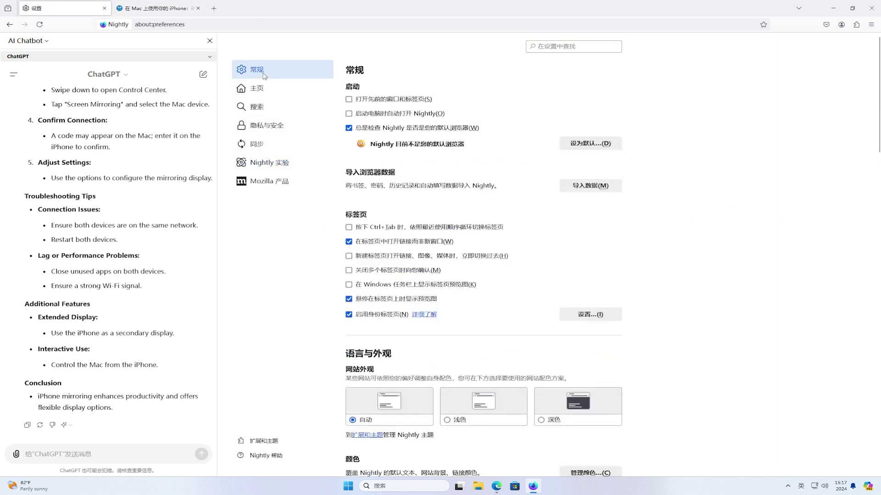
pyautogui.scroll(-8, 700, 316)
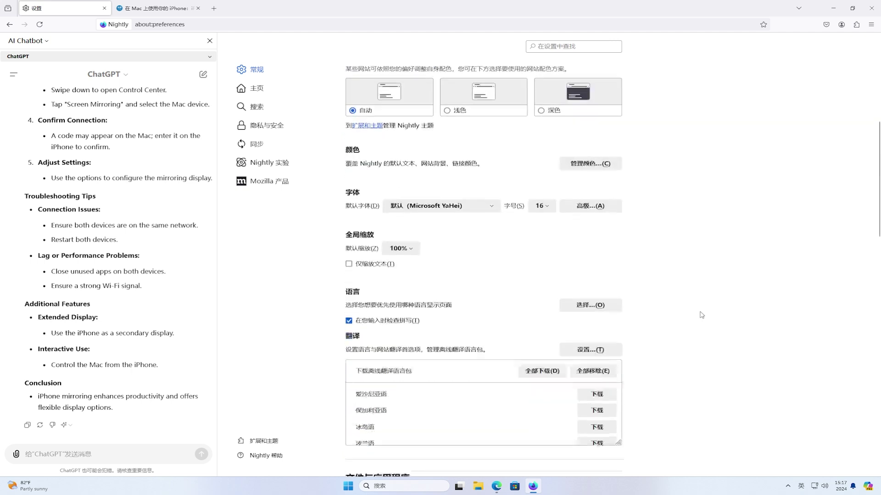
pyautogui.scroll(-1, 701, 315)
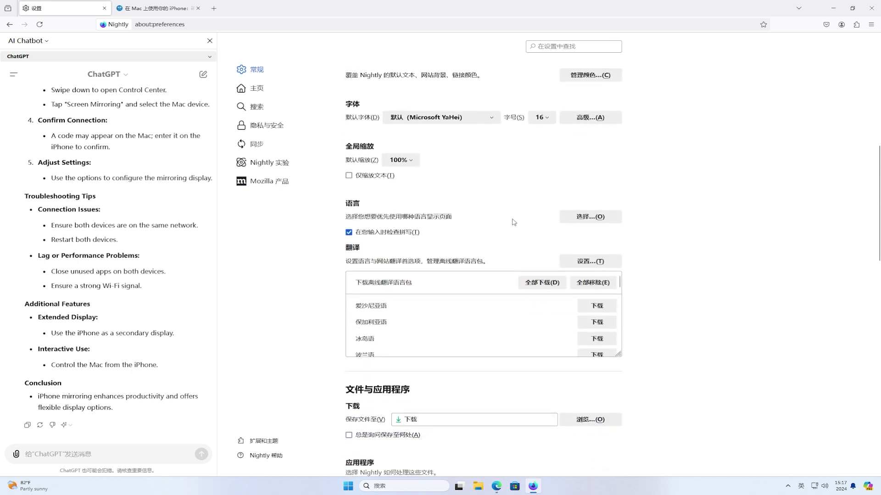
pyautogui.click(607, 222)
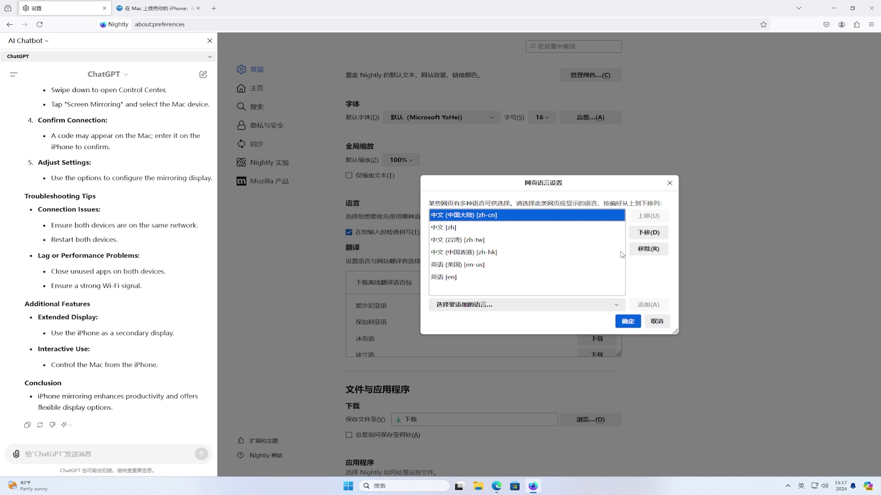
pyautogui.click(656, 320)
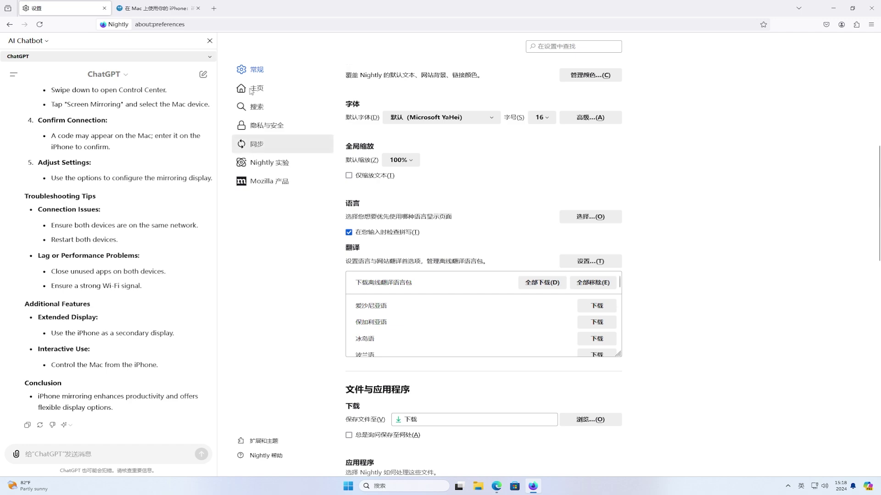
pyautogui.click(155, 6)
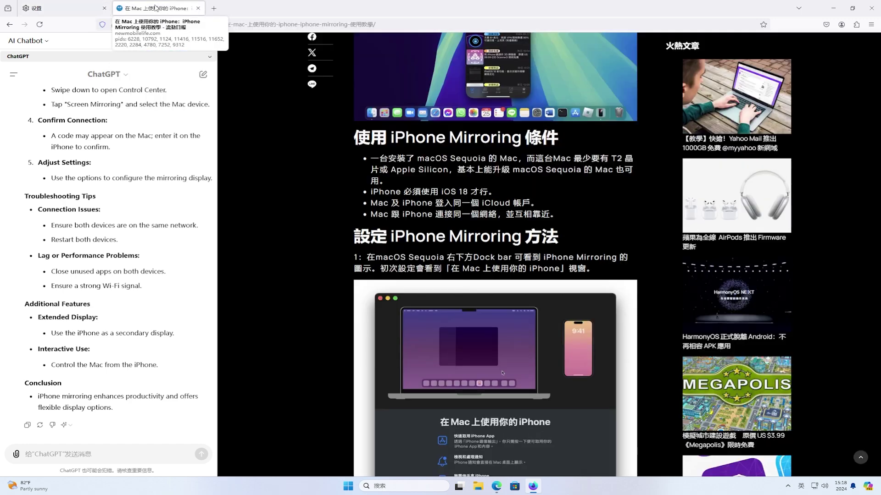
# Place the Sidebar button beside Reload via Customize Toolbar, then open a new blank tab
pyautogui.rightClick(377, 11)
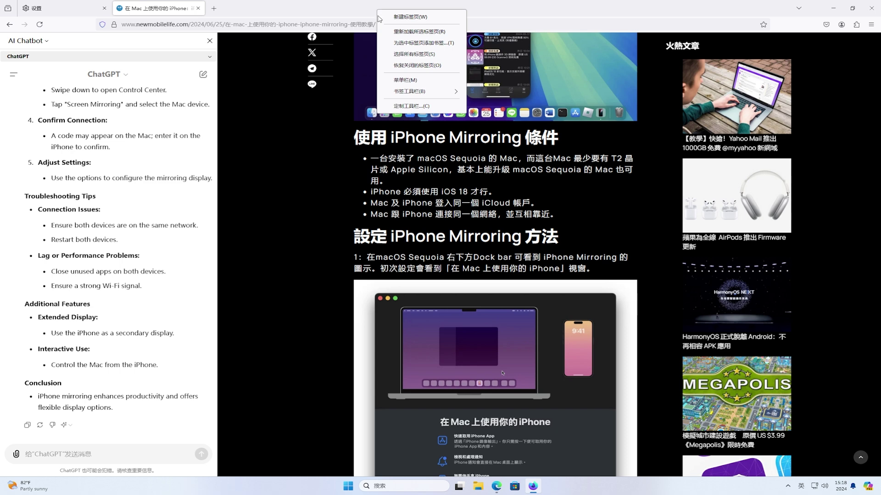
pyautogui.click(419, 106)
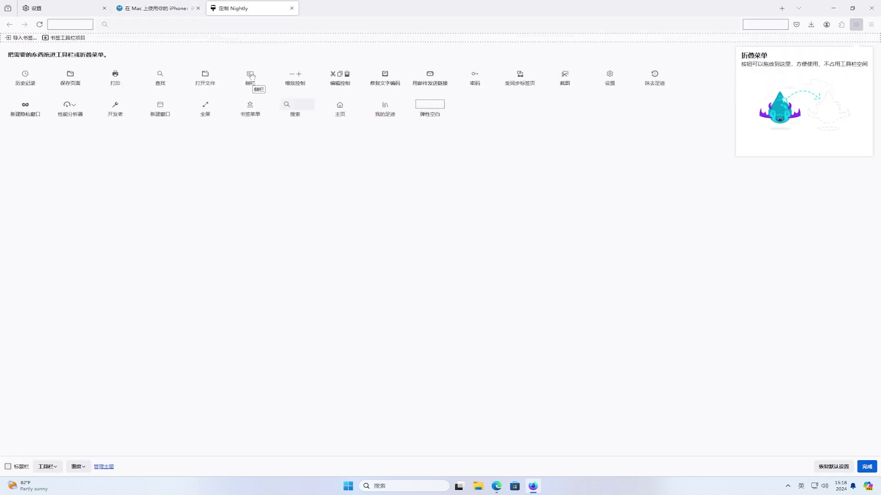
pyautogui.moveTo(250, 76); pyautogui.dragTo(51, 23)
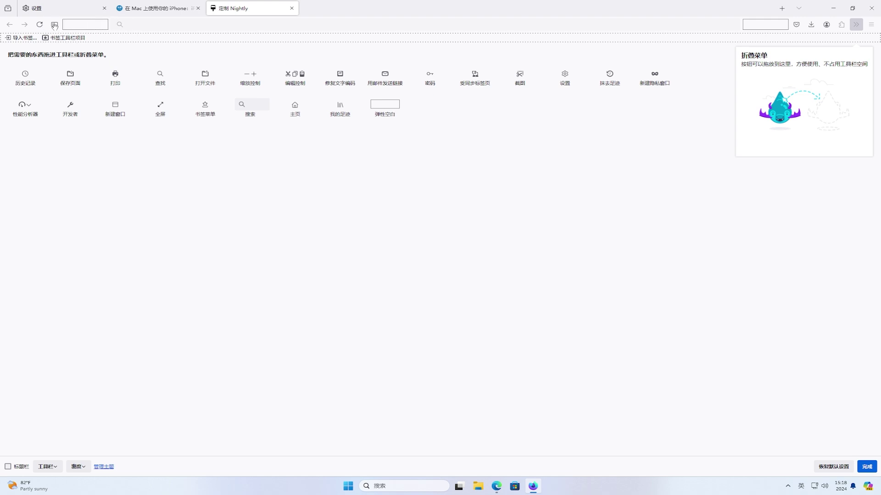
pyautogui.click(292, 9)
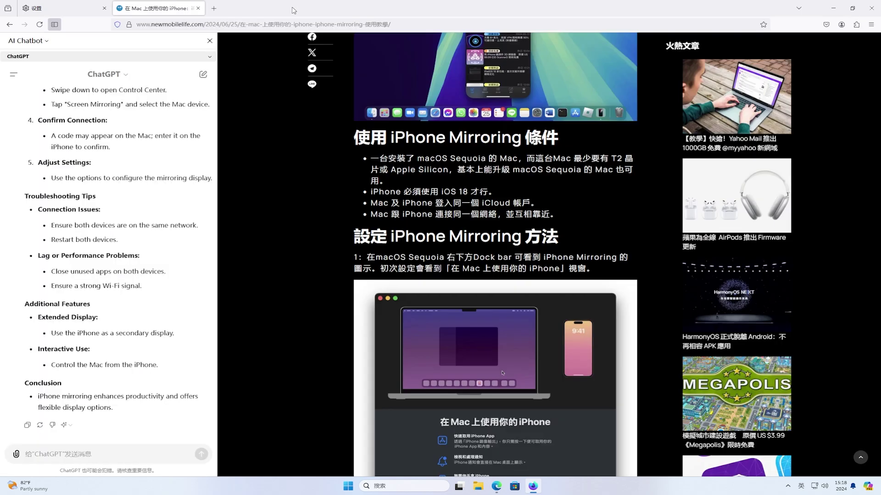
pyautogui.click(214, 8)
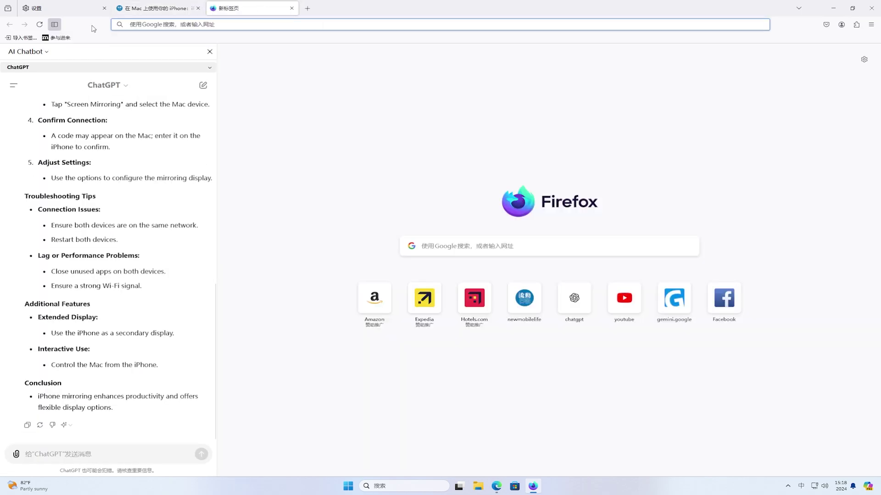
pyautogui.click(56, 25)
pyautogui.click(56, 25)
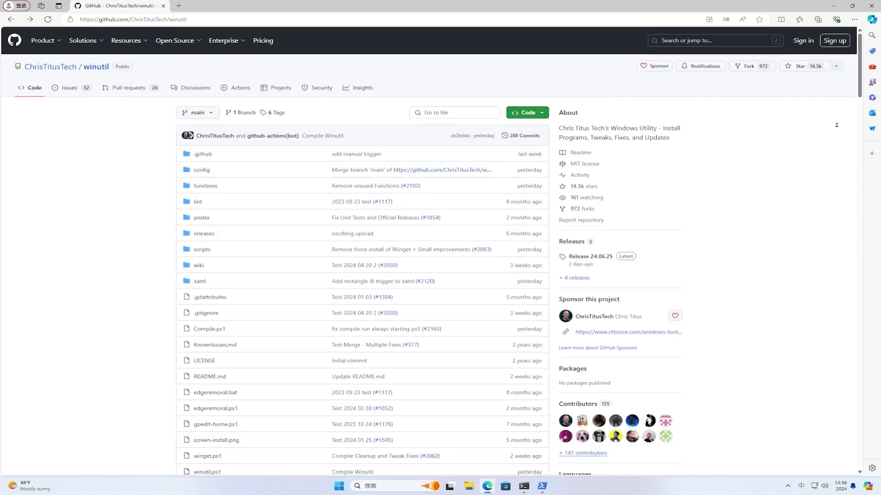
# Scroll down the winutil GitHub page to the README screenshot and Usage section
pyautogui.scroll(-1, 836, 126)
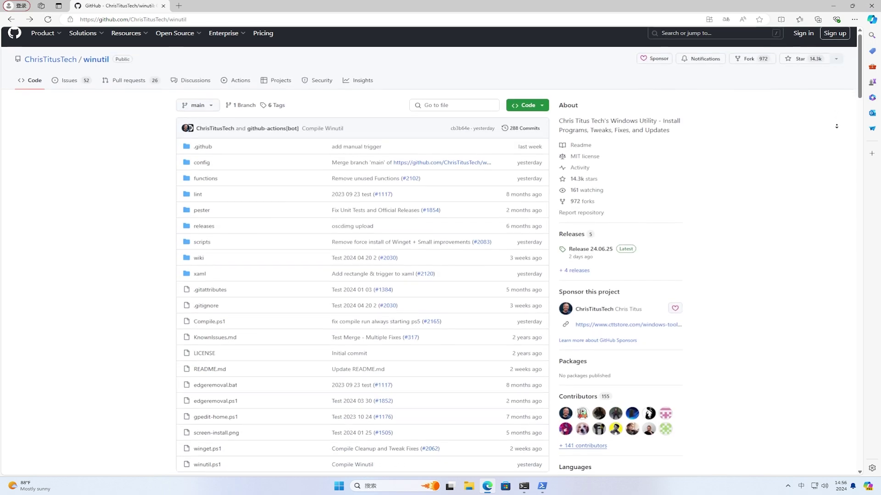
pyautogui.scroll(-1, 836, 125)
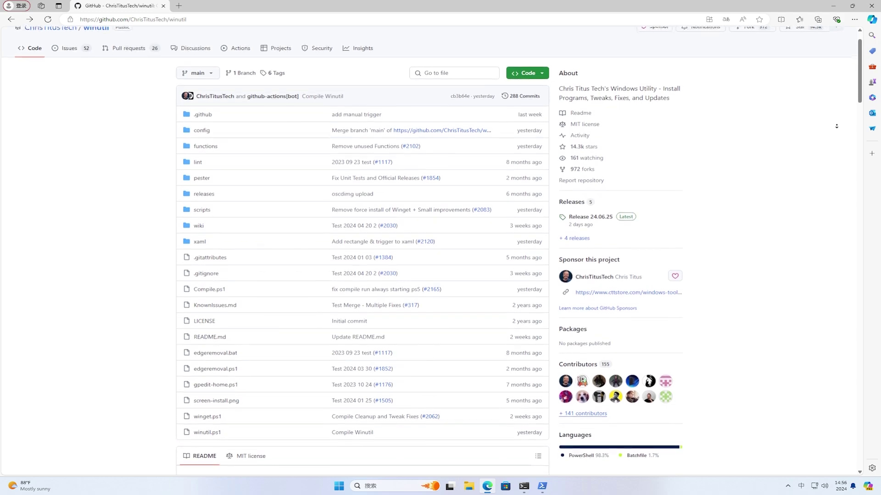
pyautogui.scroll(-1, 836, 126)
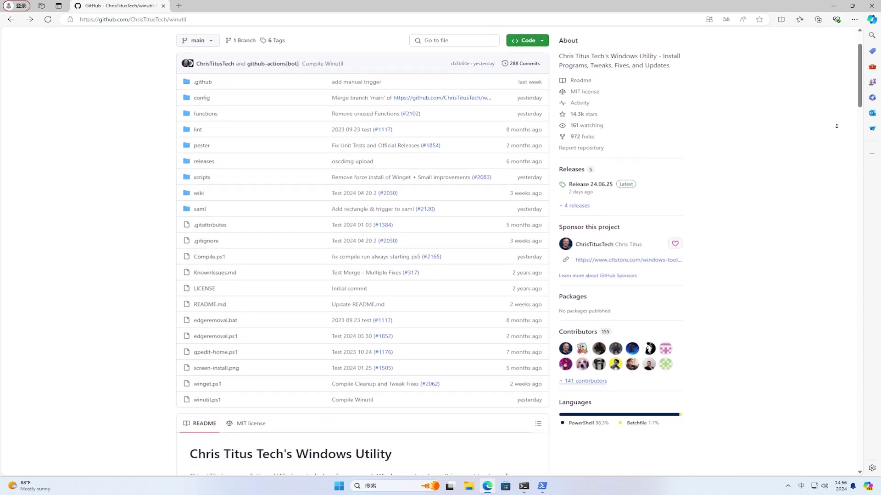
pyautogui.scroll(-1, 836, 126)
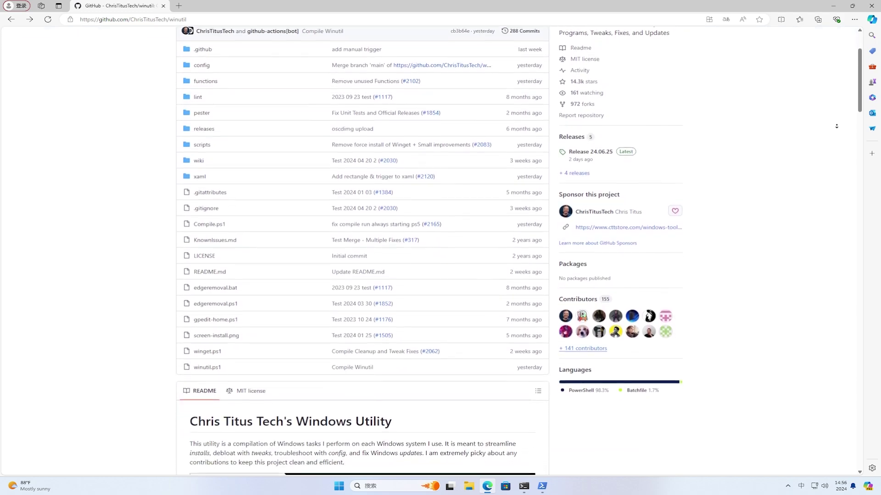
pyautogui.scroll(-1, 836, 126)
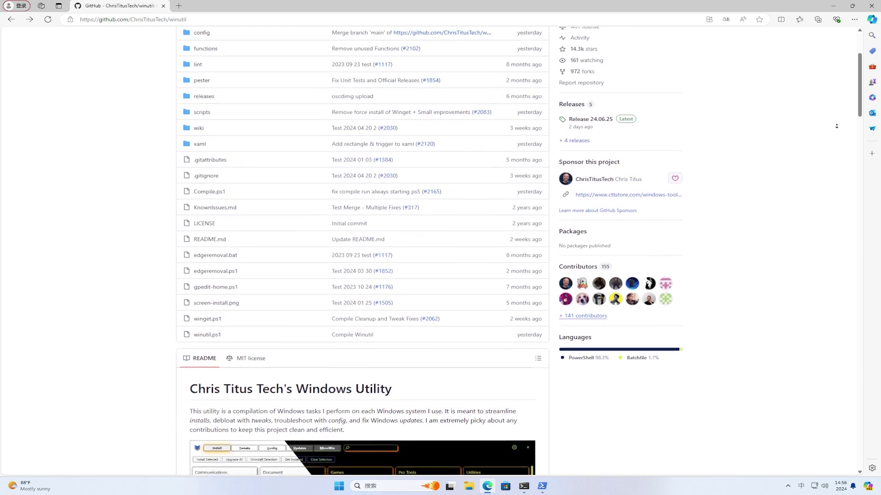
pyautogui.scroll(-1, 836, 125)
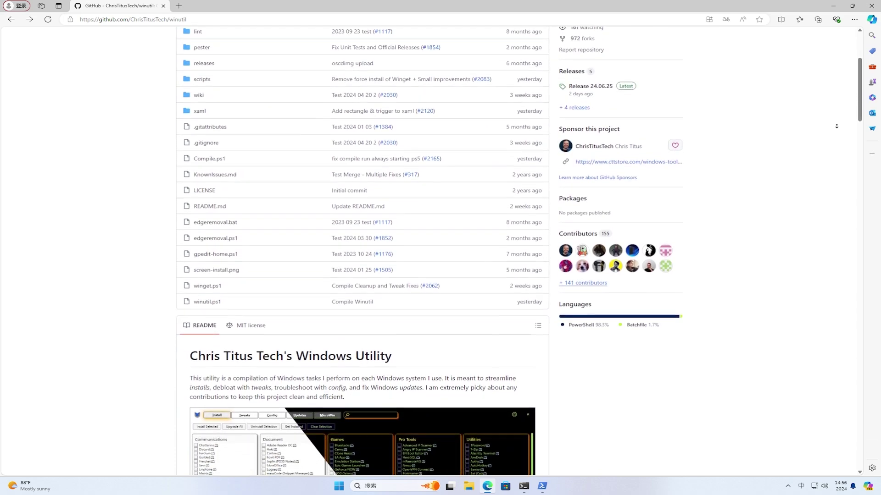
pyautogui.scroll(-1, 836, 126)
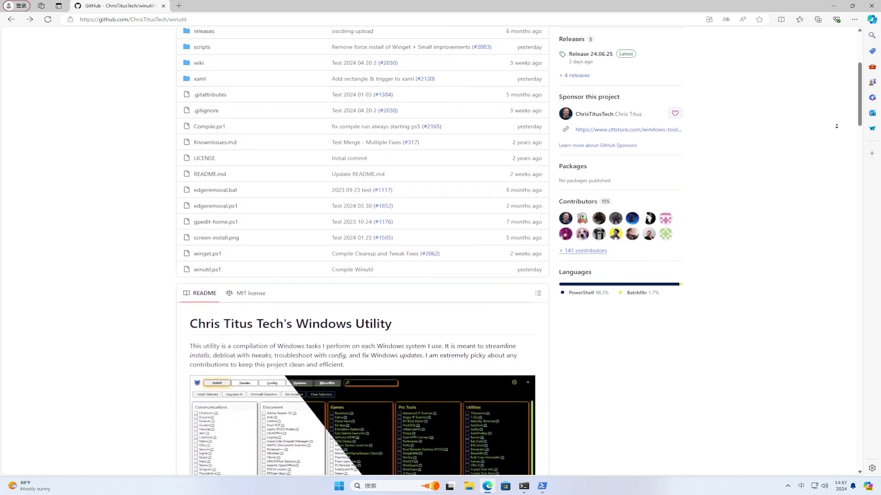
pyautogui.scroll(-1, 836, 126)
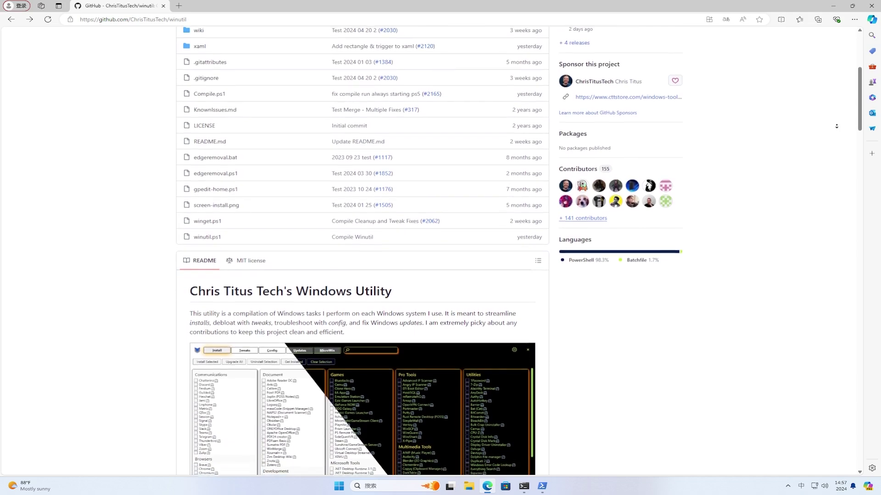
pyautogui.scroll(-1, 836, 126)
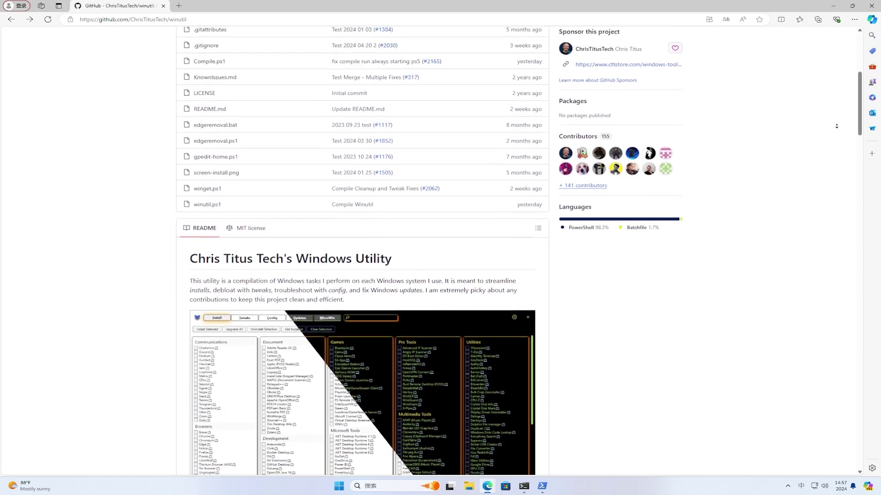
pyautogui.scroll(-1, 836, 126)
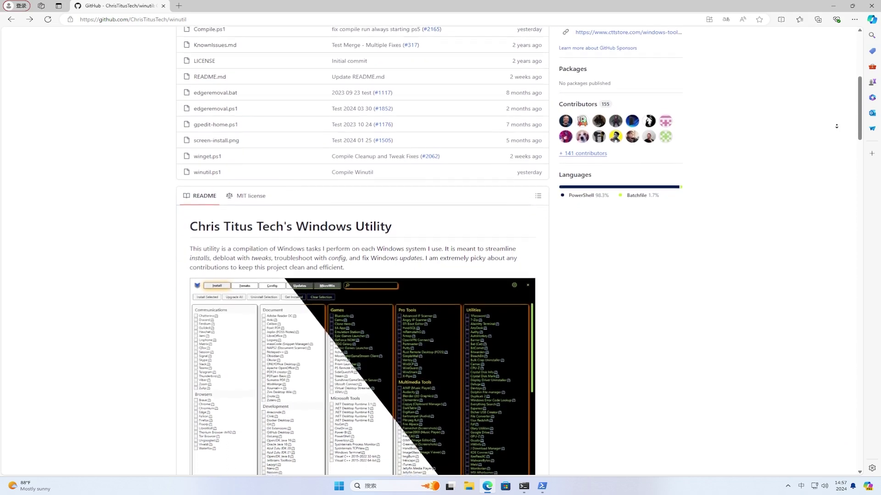
pyautogui.scroll(-1, 836, 126)
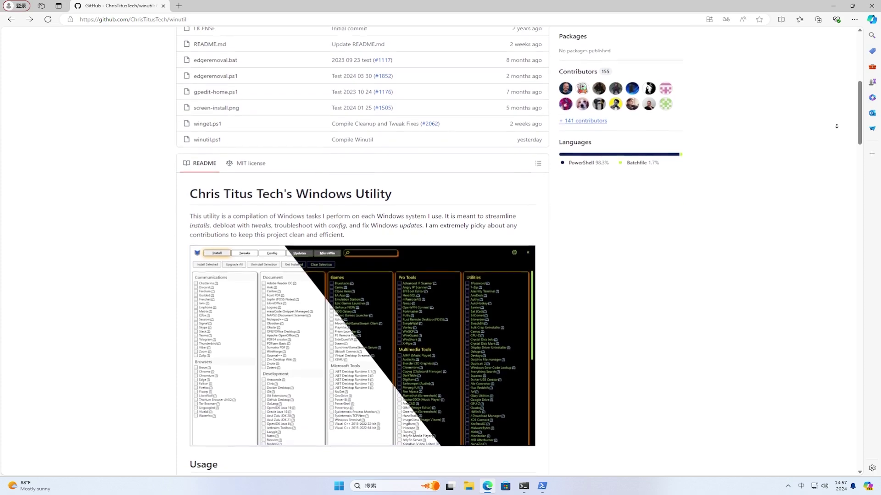
pyautogui.scroll(-1, 836, 126)
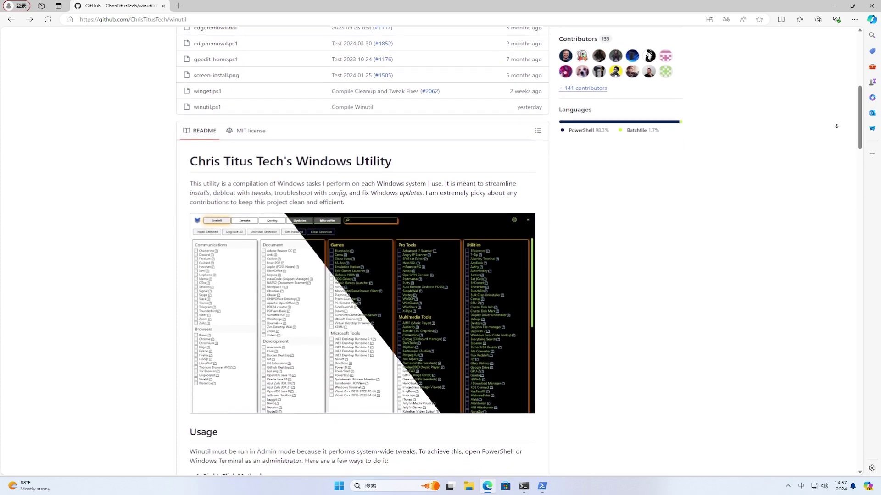
pyautogui.scroll(-1, 836, 126)
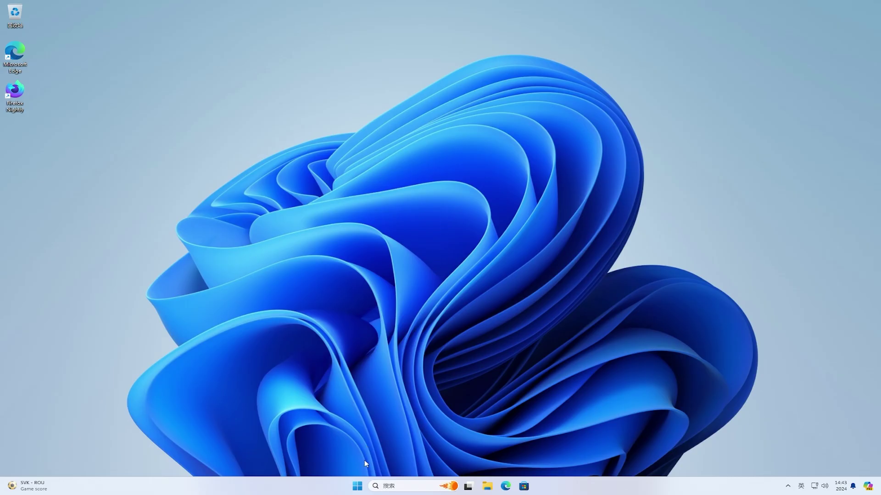
# Open Terminal (Admin) from the Start menu and paste the irm christitus.com/win | iex command
pyautogui.rightClick(357, 486)
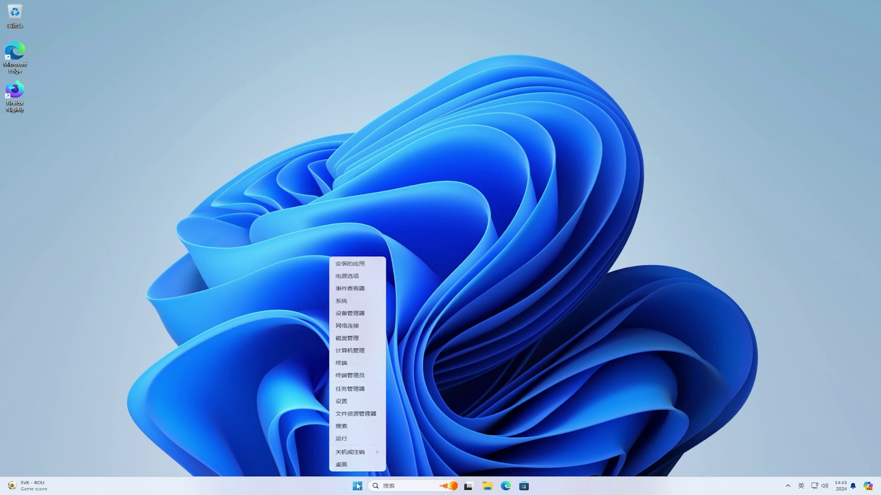
pyautogui.click(360, 377)
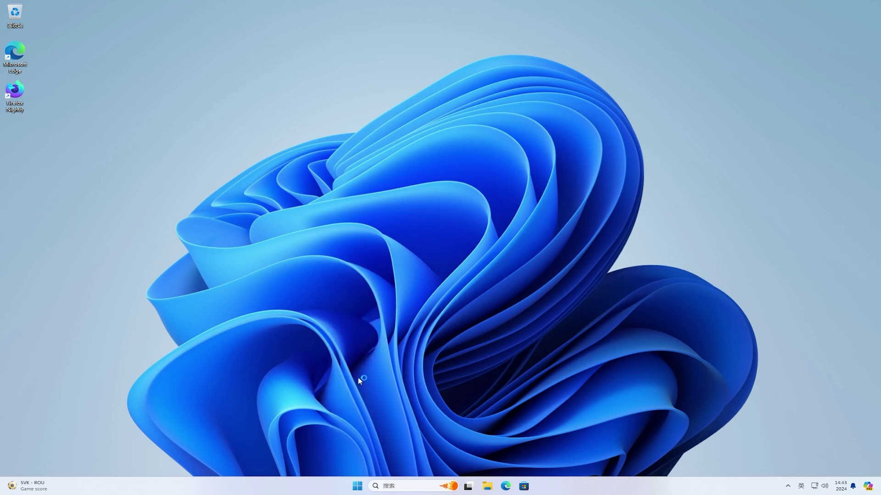
pyautogui.click(395, 303)
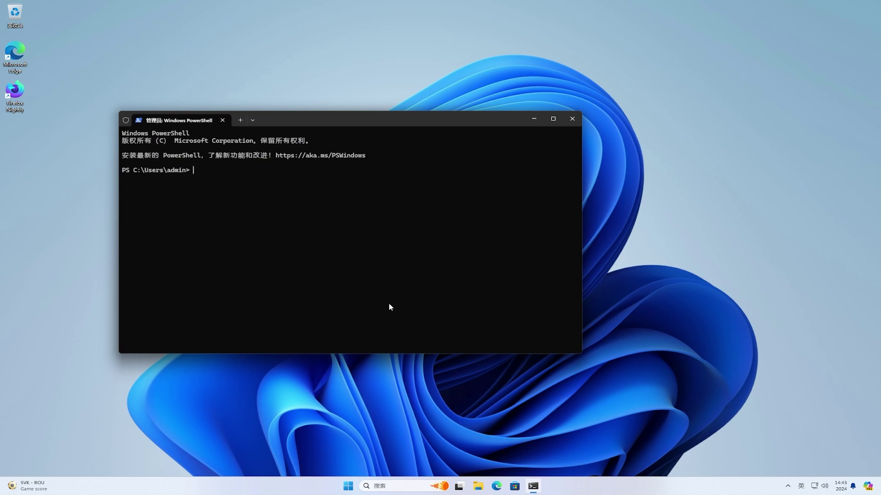
pyautogui.write('irm https://christitus.com/win | iex')
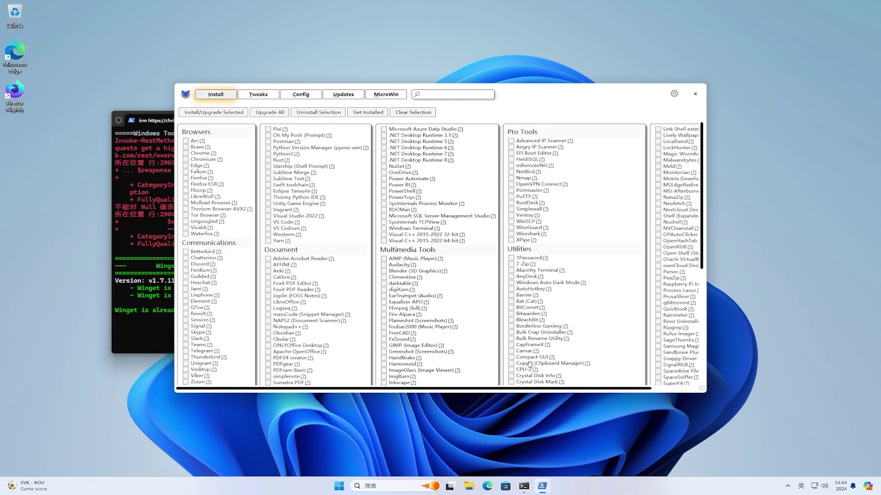
# Minimize the terminal, scroll the Install app list sideways, and switch to the Tweaks tab
pyautogui.click(524, 487)
pyautogui.click(525, 486)
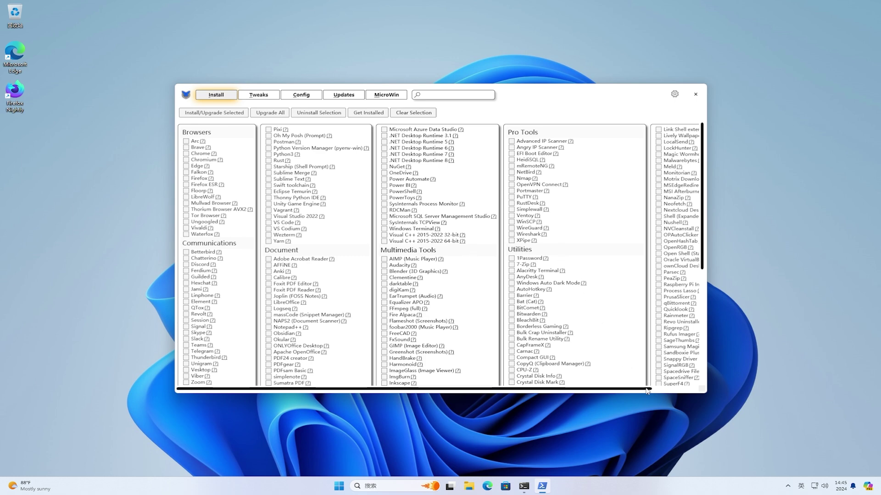
pyautogui.moveTo(646, 389); pyautogui.dragTo(603, 388)
pyautogui.click(263, 95)
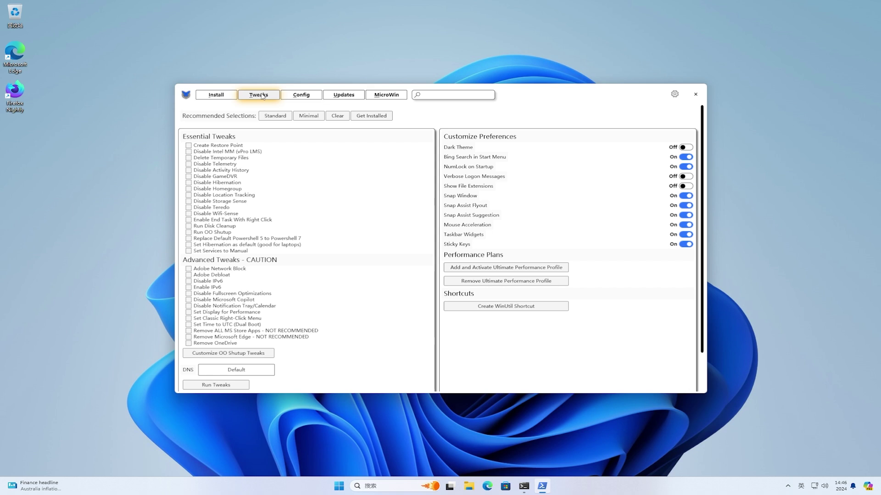
# Switch WinUtil to its Config tab
pyautogui.click(306, 99)
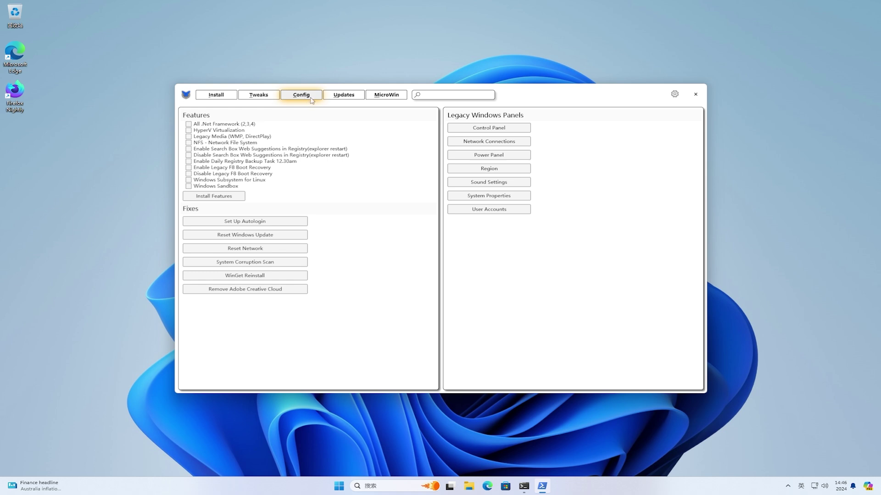
# Open and close Control Panel, Network Connections and Power Options, then view Updates and MicroWin
pyautogui.click(517, 130)
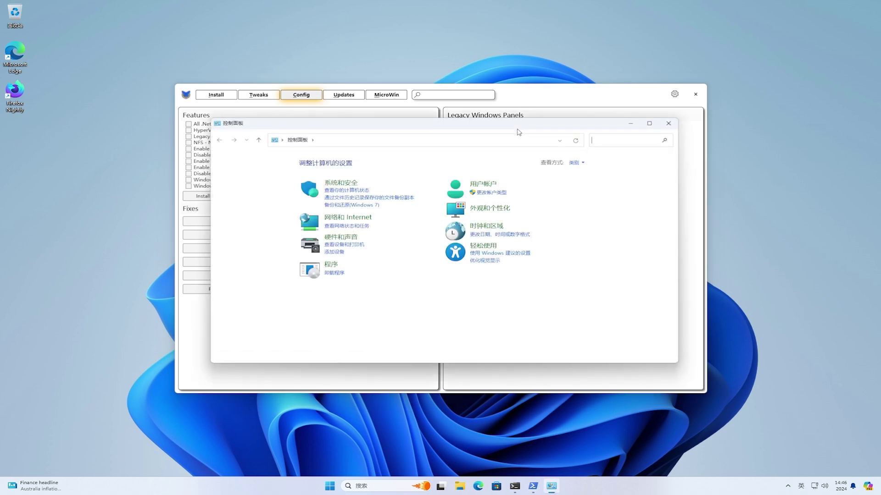
pyautogui.click(668, 124)
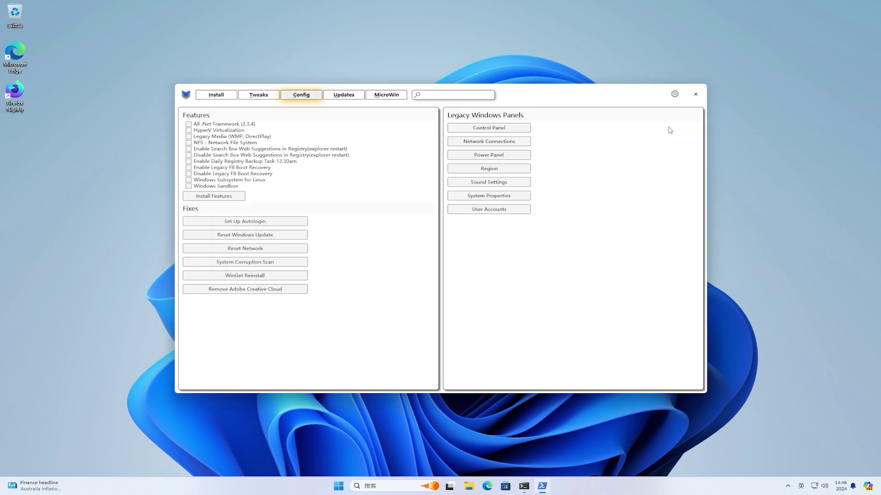
pyautogui.click(517, 143)
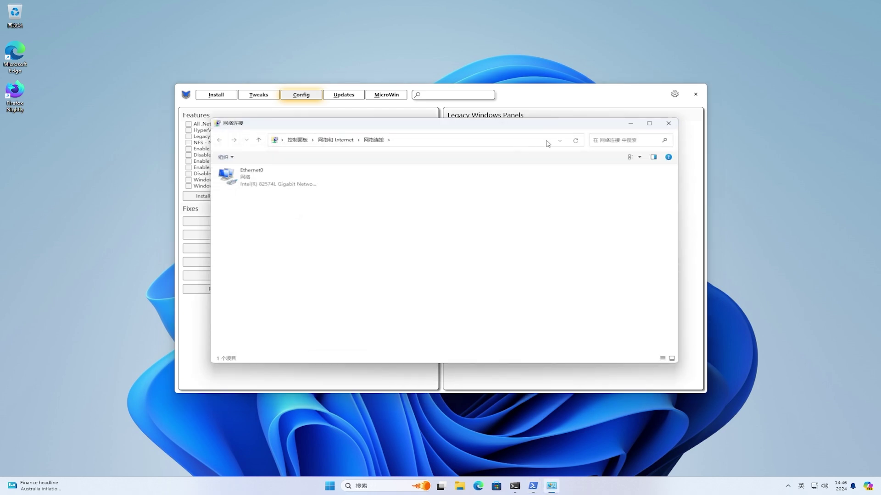
pyautogui.click(668, 124)
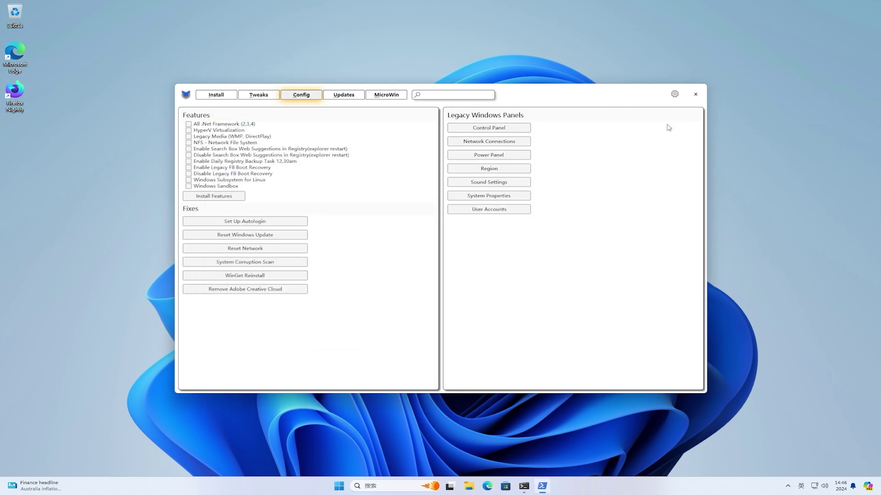
pyautogui.click(503, 158)
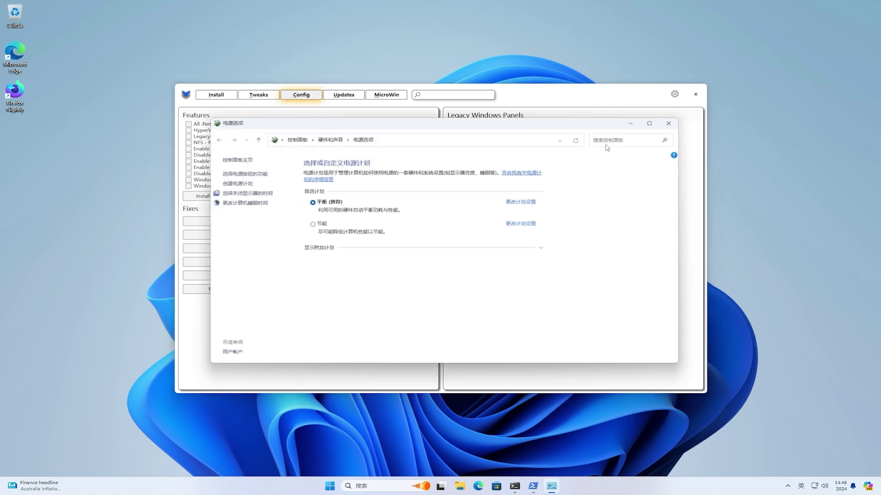
pyautogui.click(667, 123)
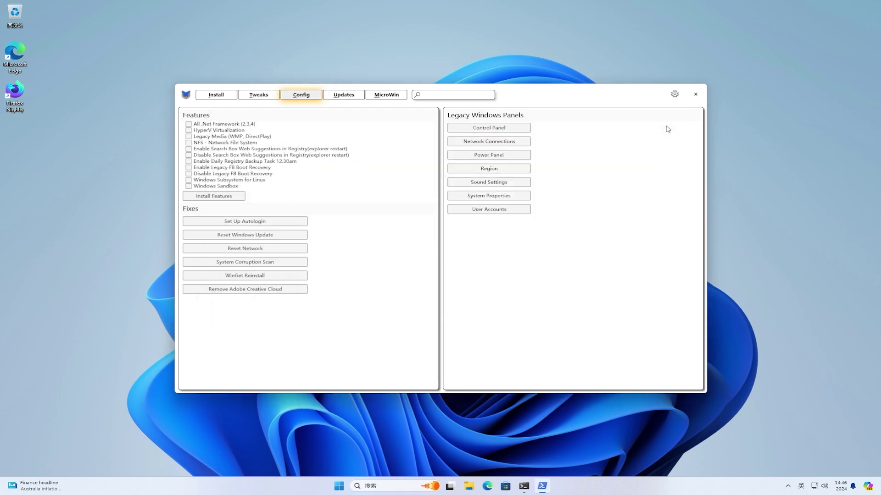
pyautogui.click(352, 97)
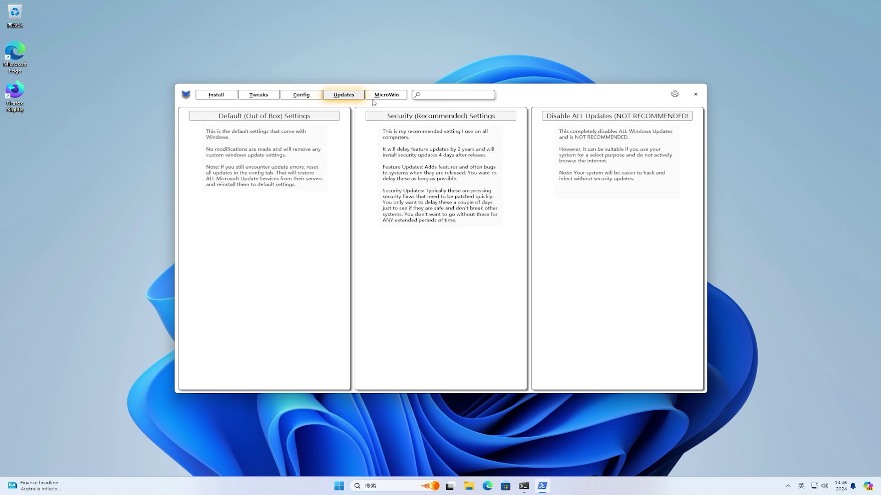
pyautogui.click(396, 98)
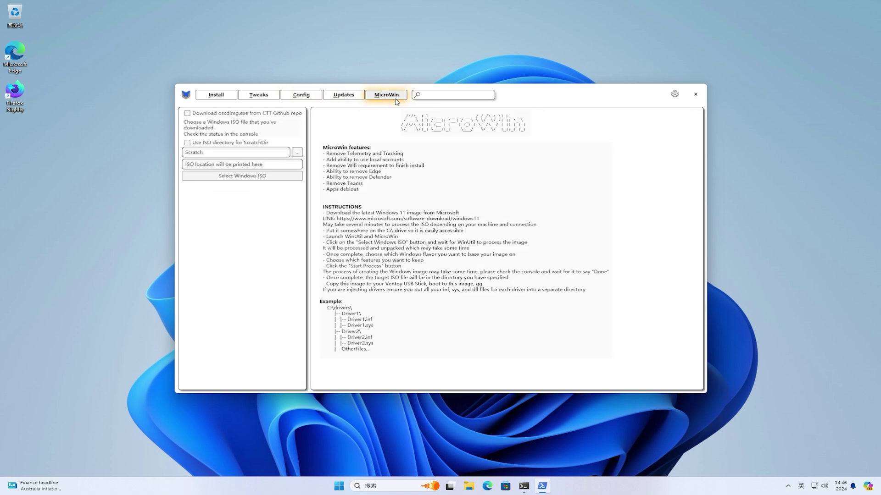